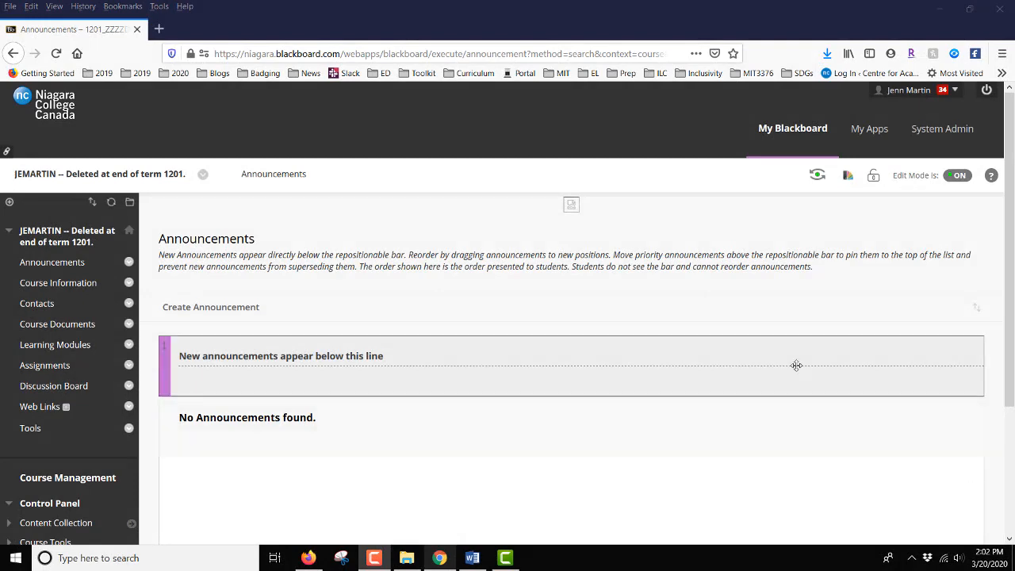
Open the course's list of tests from the Tests, Surveys, and Pools course tool.
scroll(265, 292, "down", 3)
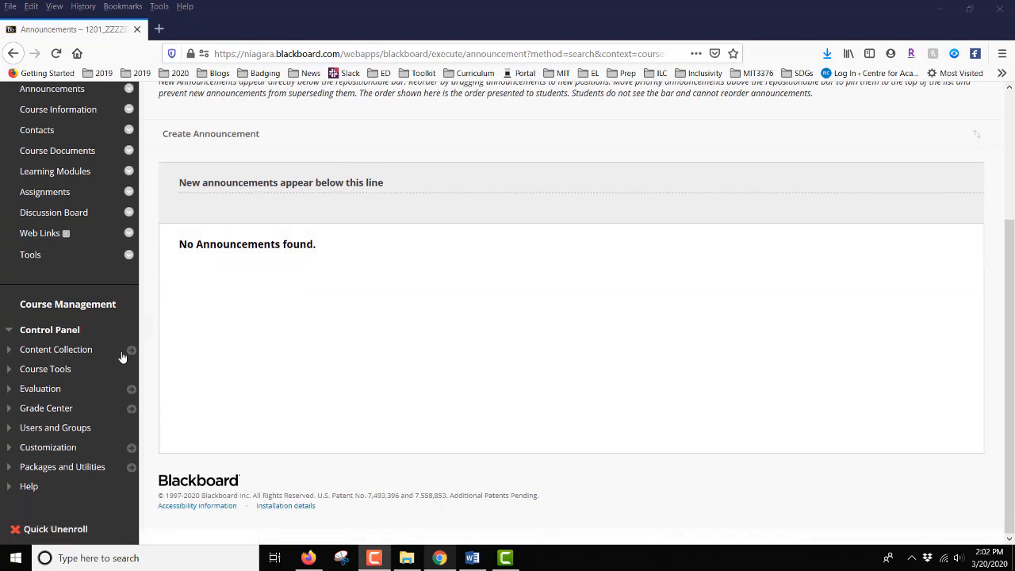
left_click(49, 369)
scroll(50, 373, "down", 5)
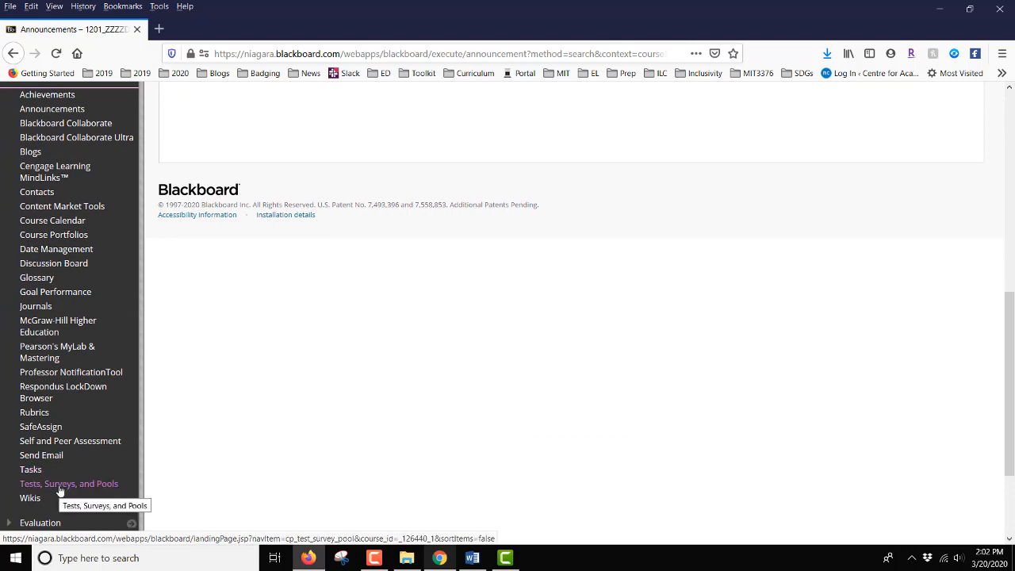
left_click(59, 486)
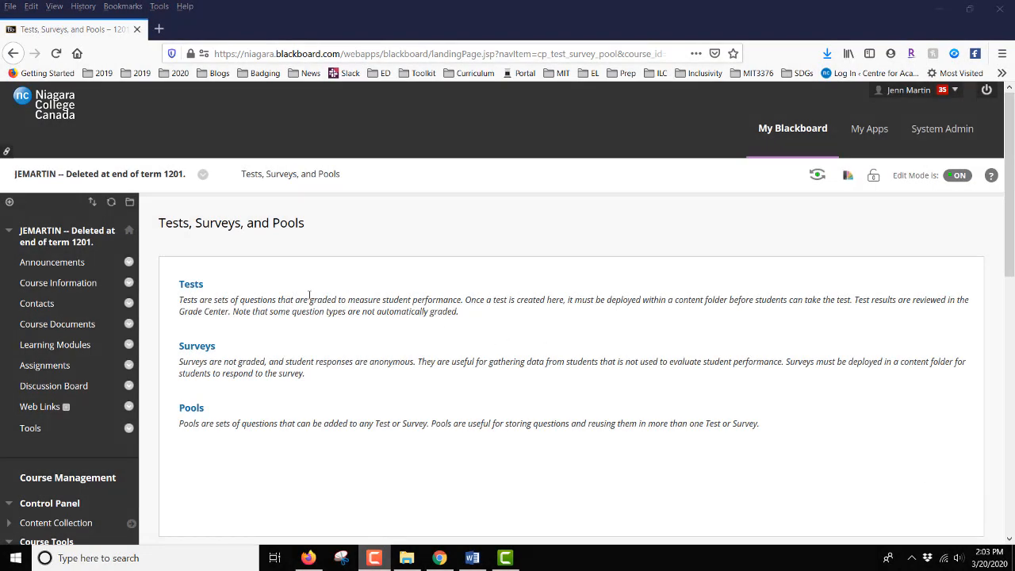
left_click(184, 287)
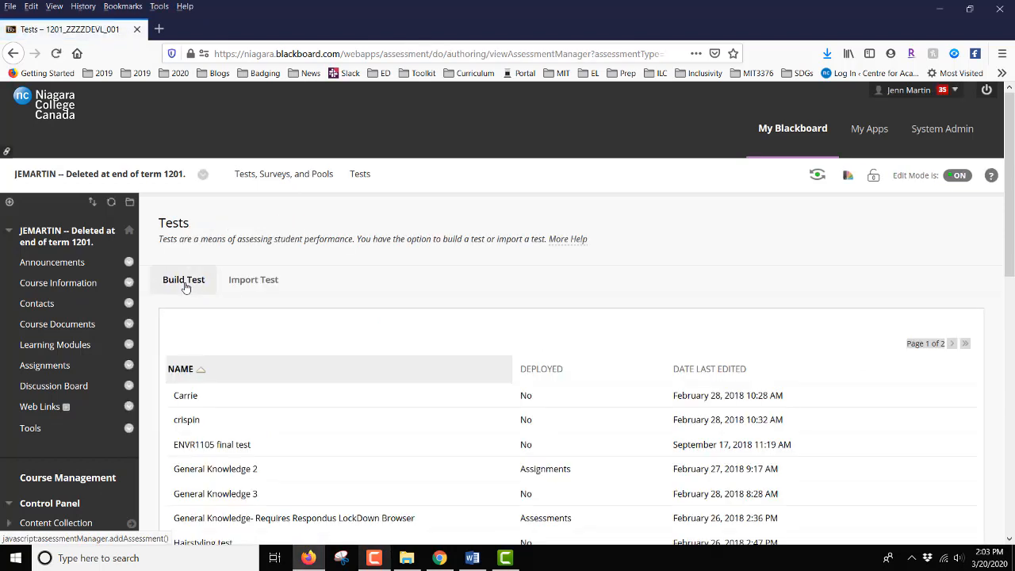
Build a new test named "Random Test" and submit its test information.
left_click(185, 283)
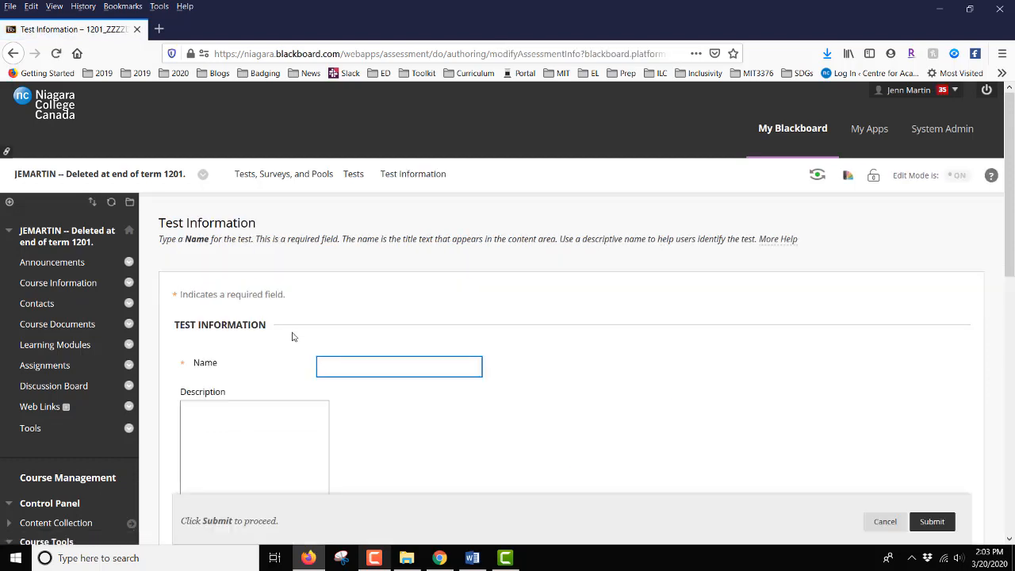
left_click(341, 364)
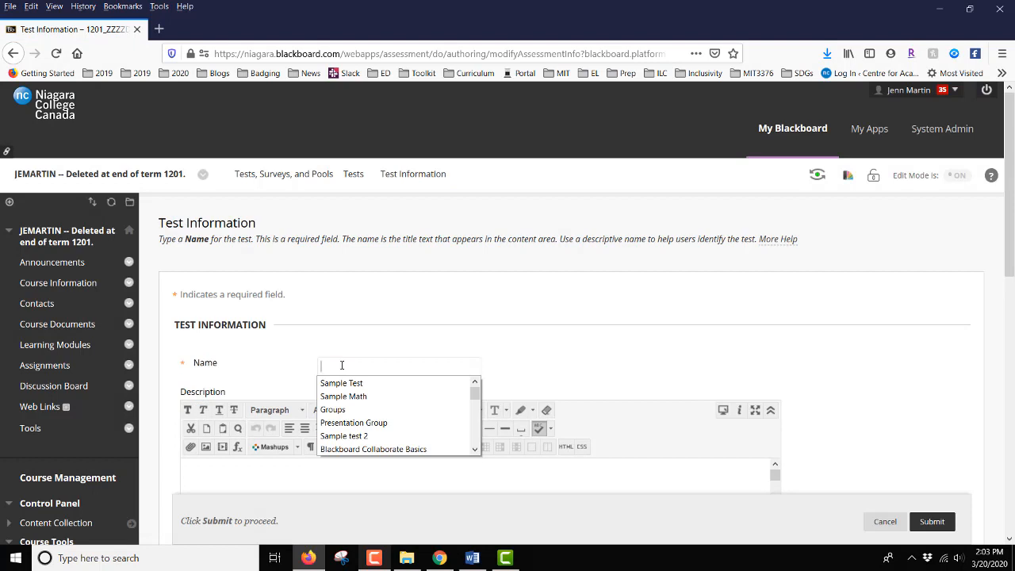
type("Random")
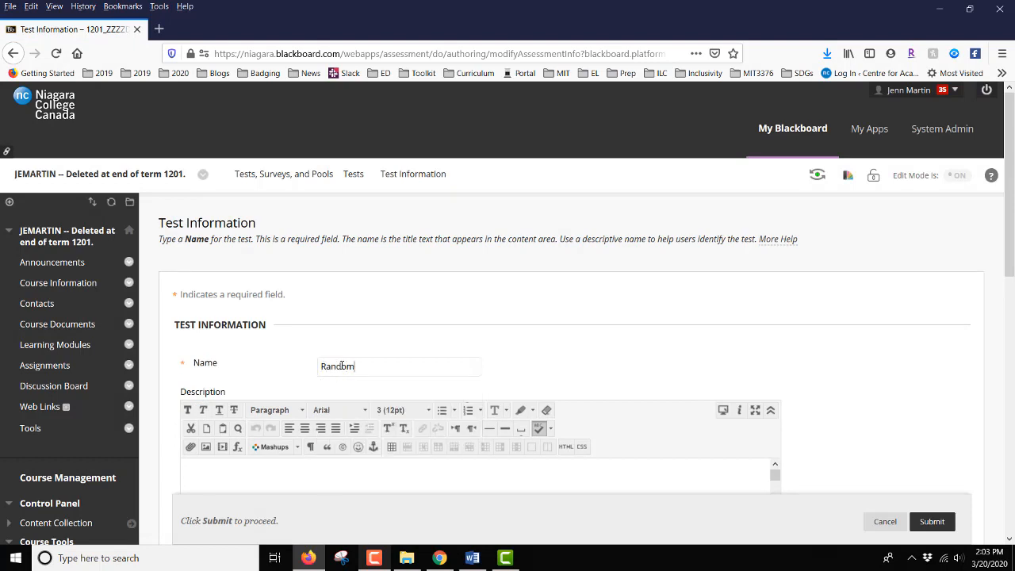
type(" Test")
scroll(928, 396, "down", 1)
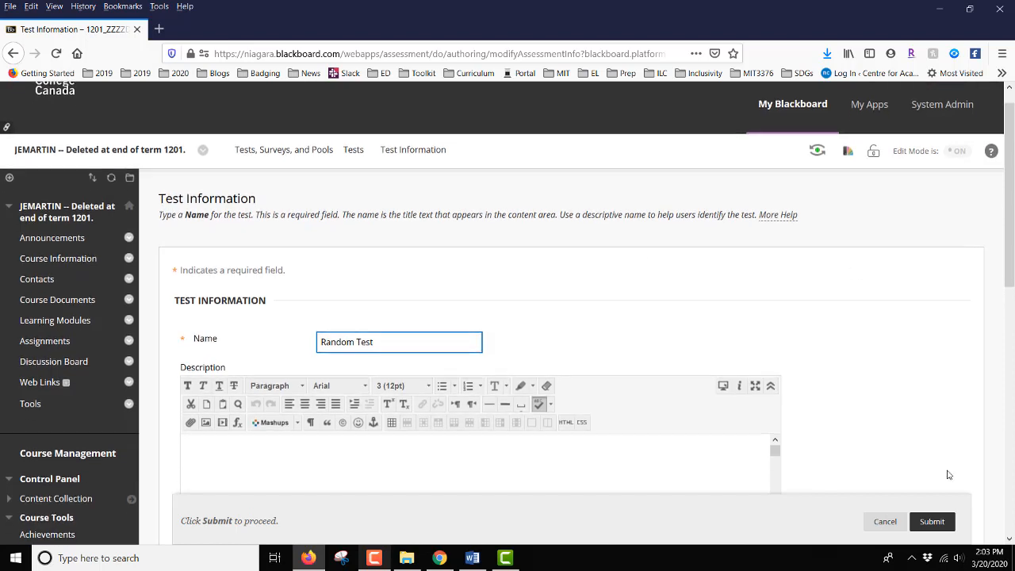
left_click(933, 522)
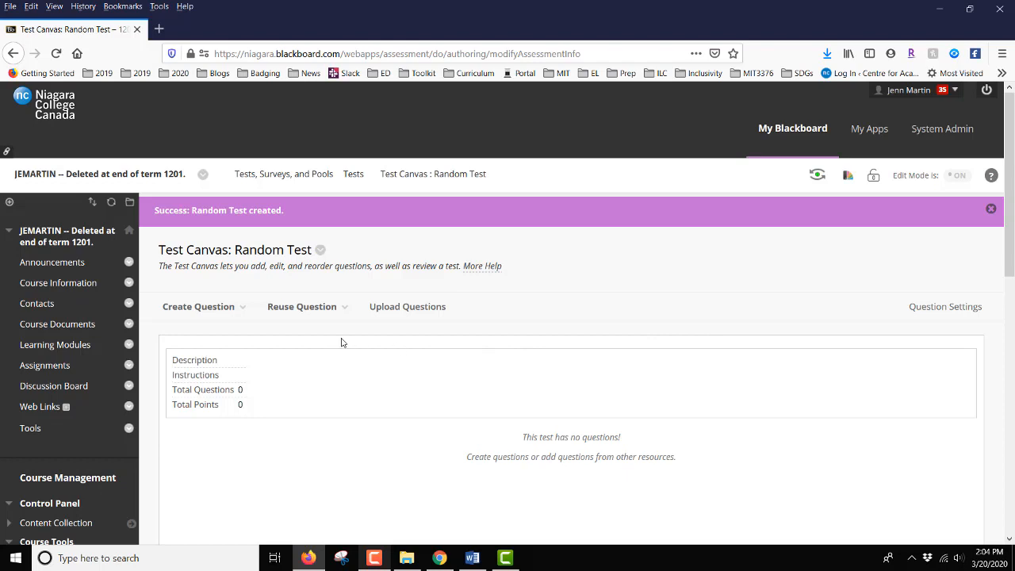
Start a question set for the test and filter the questions to the pool "Module 1: Diversity and Identity".
left_click(256, 314)
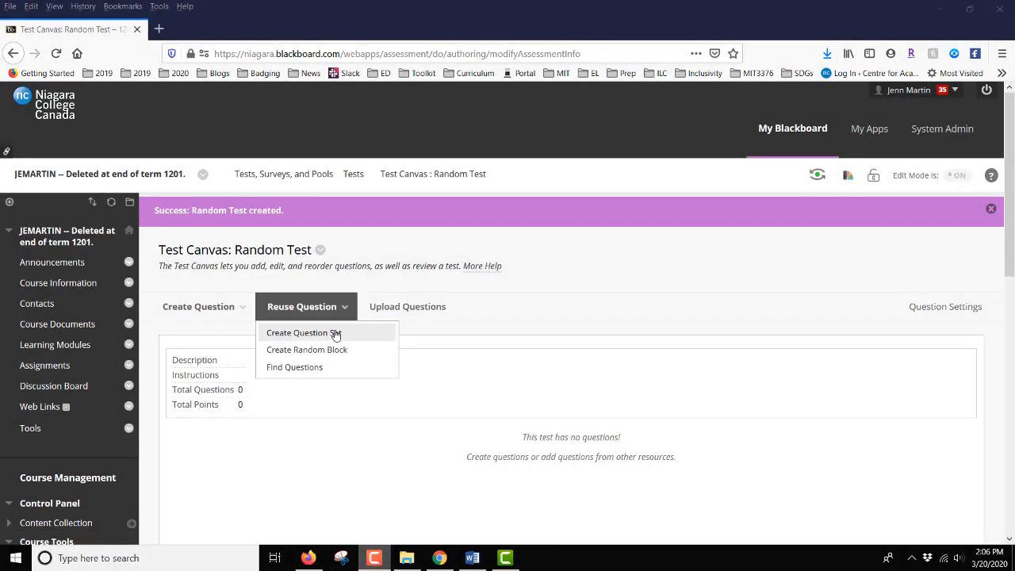
left_click(336, 334)
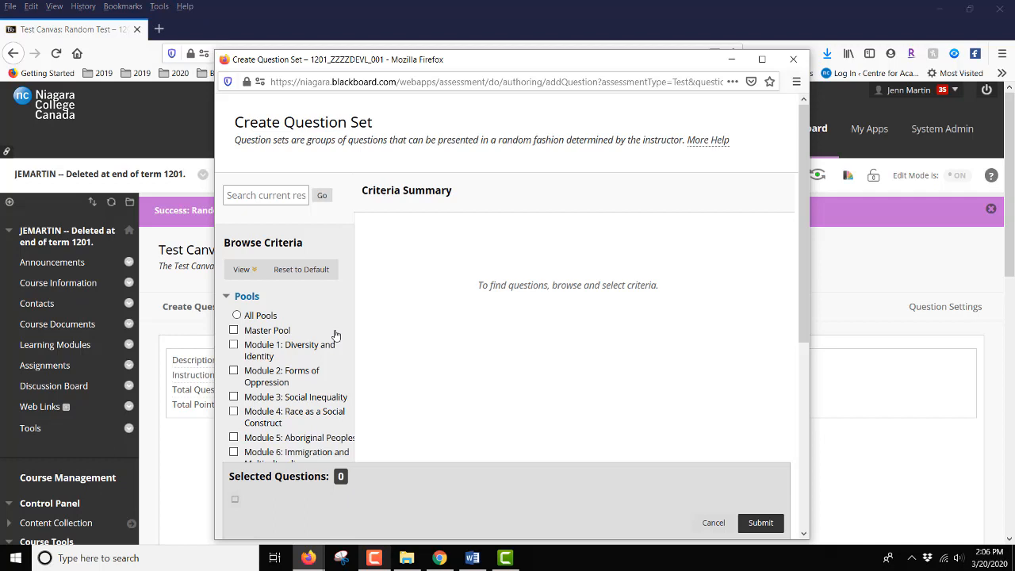
left_click(228, 298)
scroll(345, 312, "down", 1)
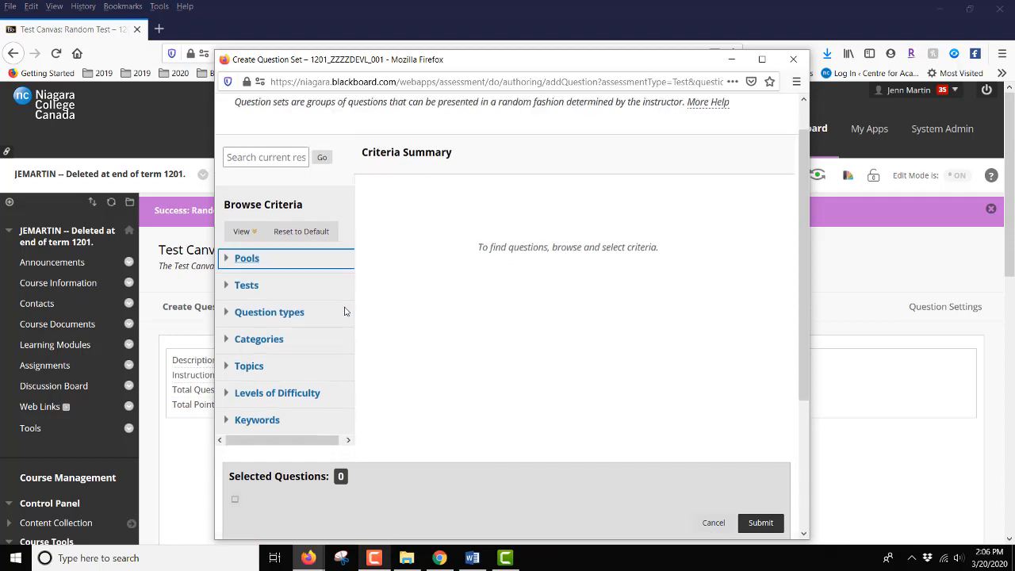
scroll(345, 311, "down", 1)
scroll(346, 311, "up", 2)
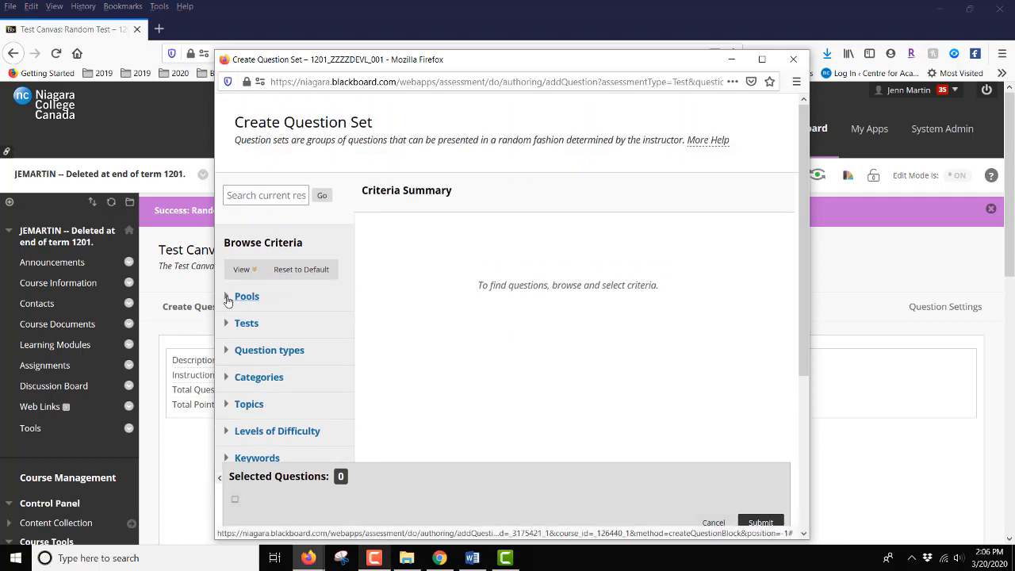
left_click(229, 298)
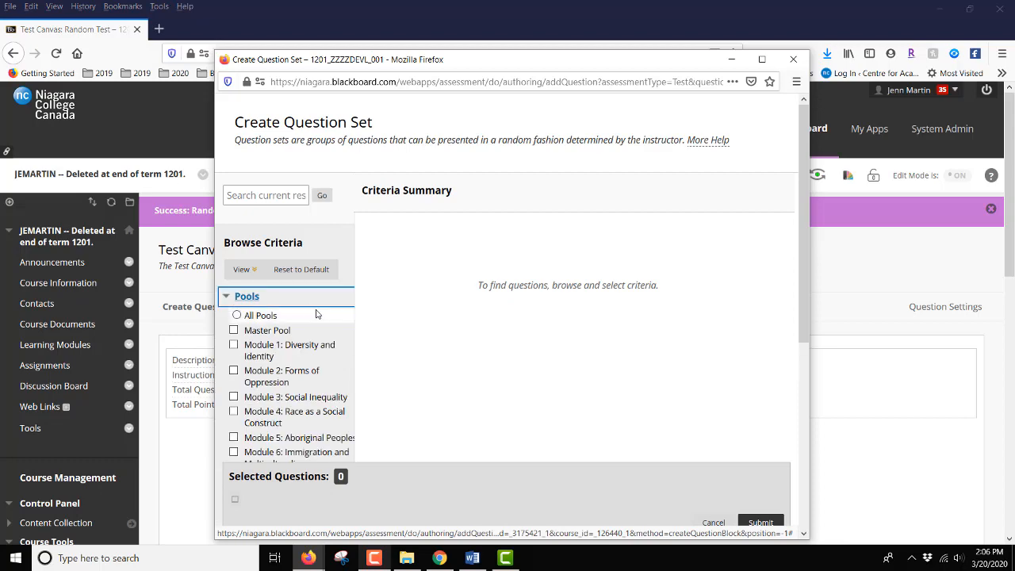
scroll(316, 313, "down", 2)
scroll(316, 313, "down", 2)
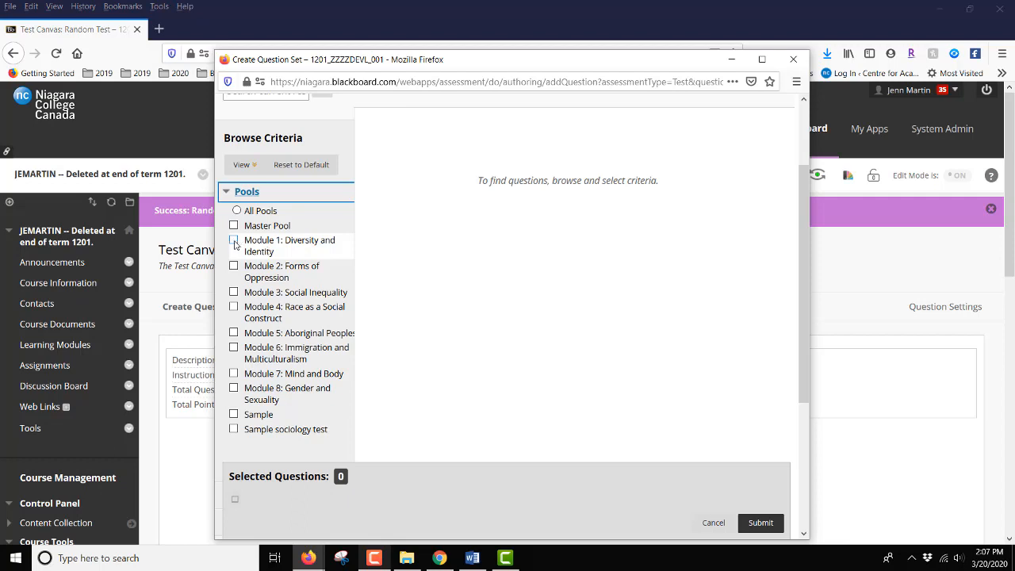
left_click(234, 241)
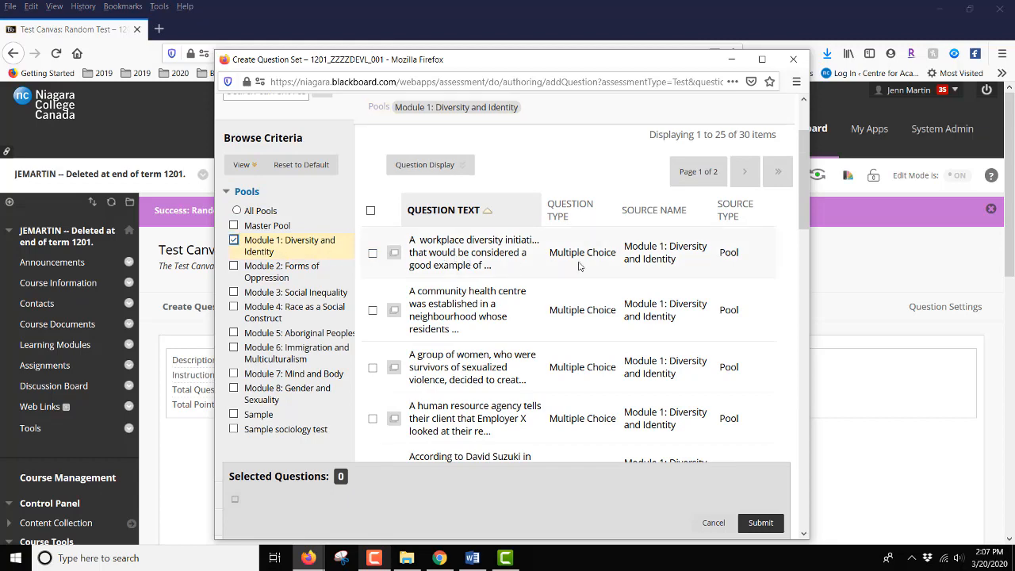
Review the Module 1 pool's multiple choice questions and select all those on the first page of results.
scroll(616, 269, "down", 5)
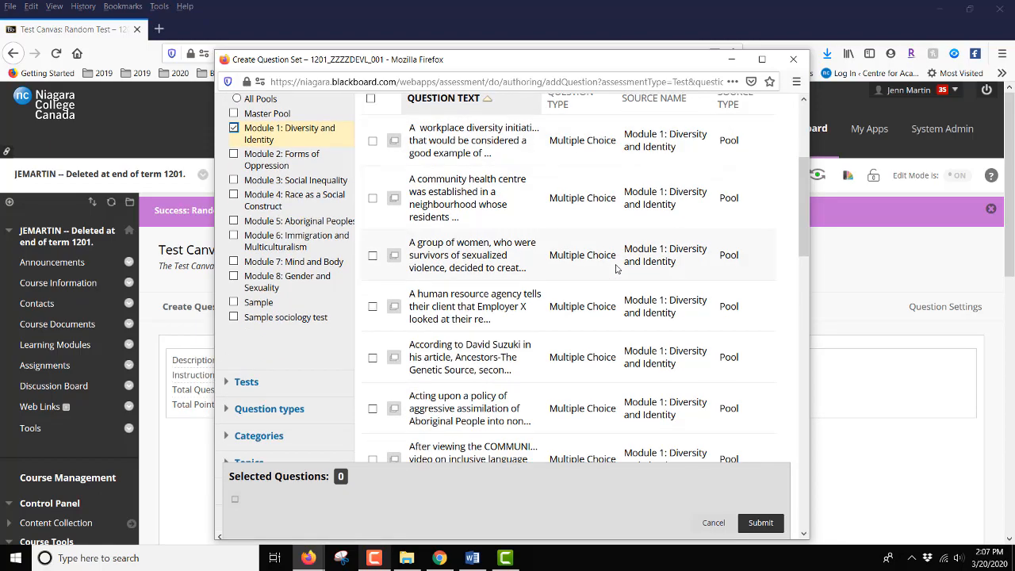
scroll(616, 269, "down", 10)
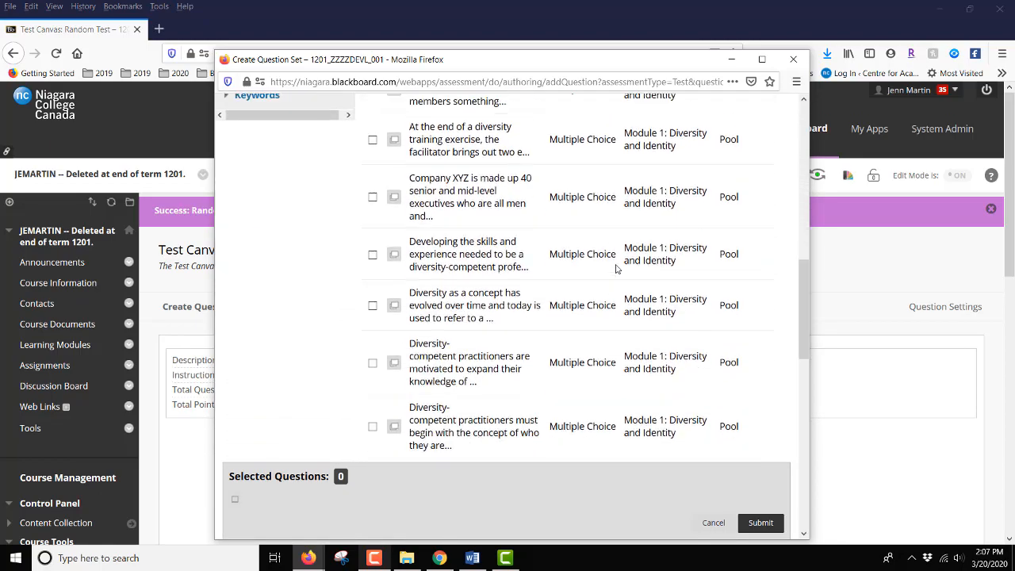
scroll(616, 269, "down", 9)
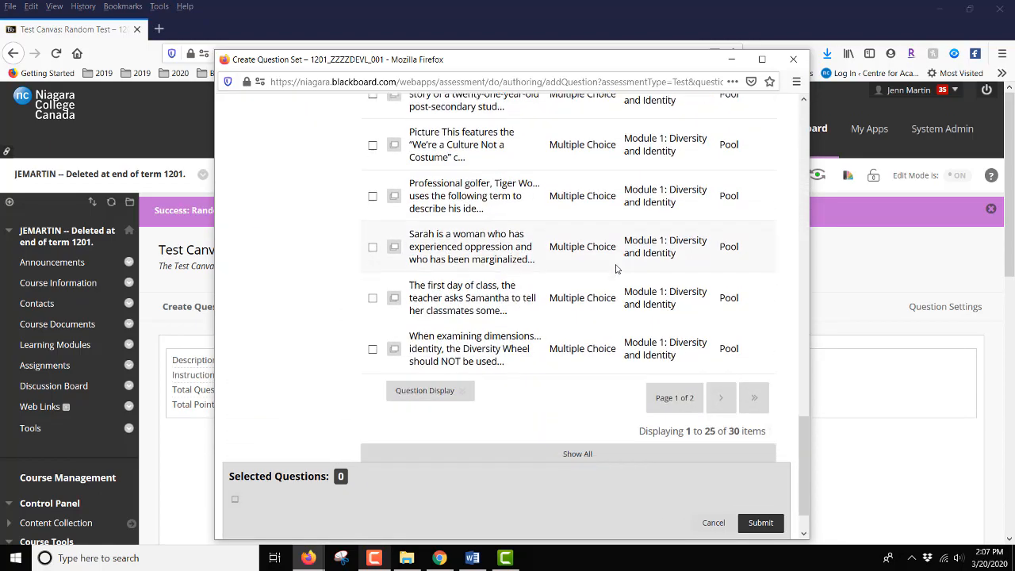
scroll(616, 268, "up", 12)
scroll(616, 269, "up", 12)
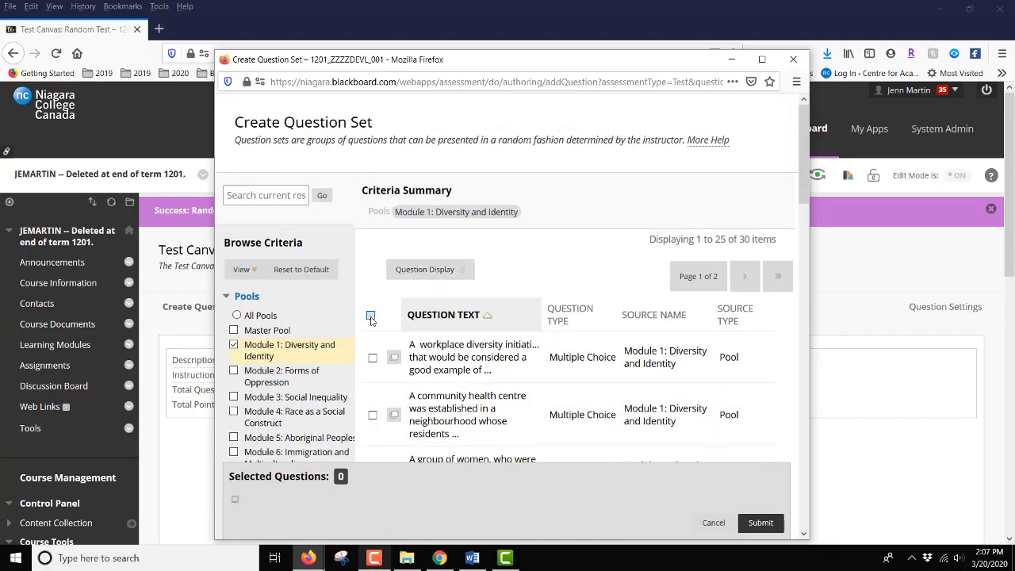
left_click(370, 315)
Deselect the workplace diversity, community health centre and human resource agency questions, and submit the question set.
scroll(371, 320, "down", 1)
left_click(373, 314)
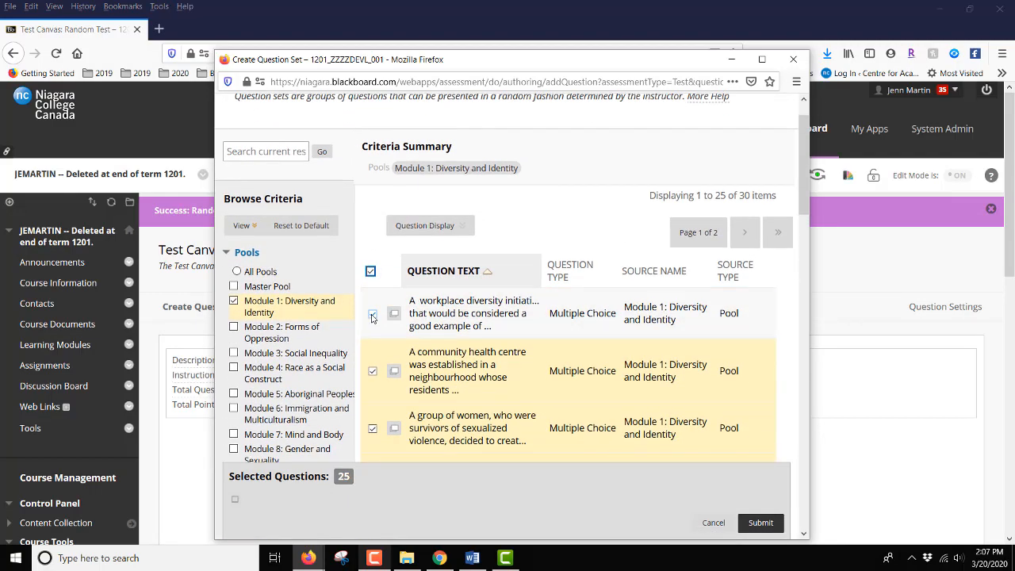
left_click(373, 371)
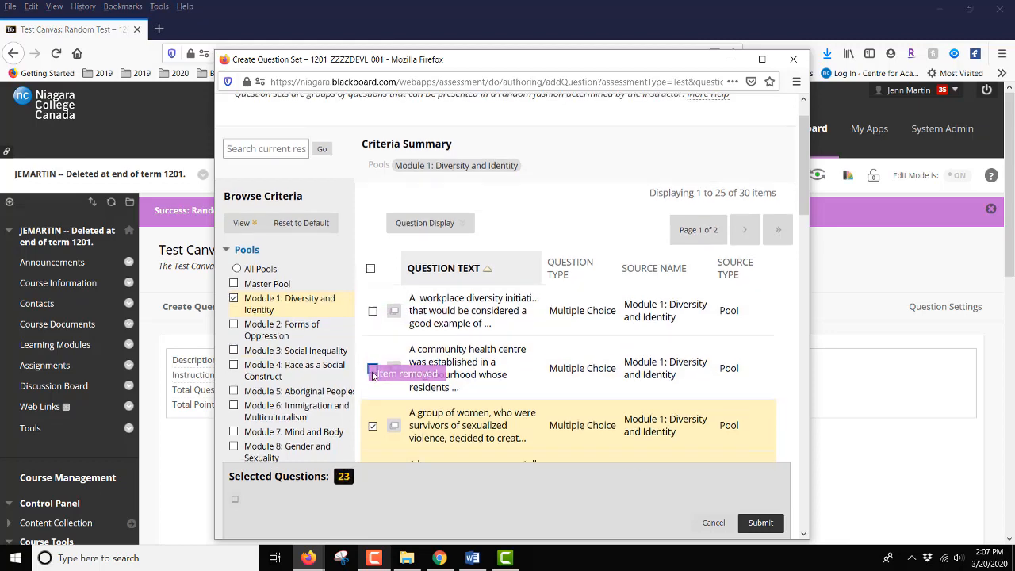
scroll(373, 373, "down", 2)
left_click(373, 377)
left_click(373, 379)
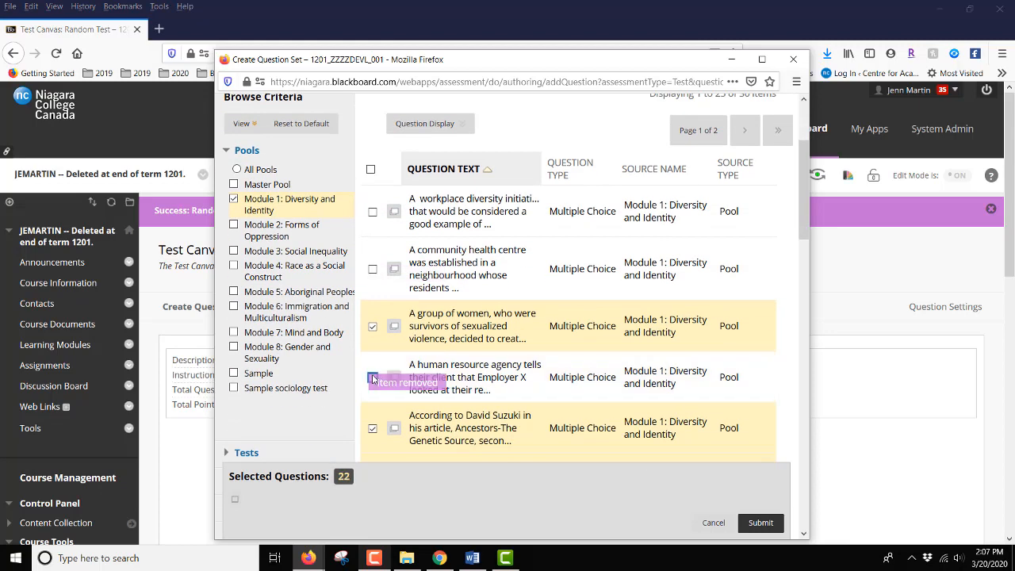
scroll(648, 315, "down", 4)
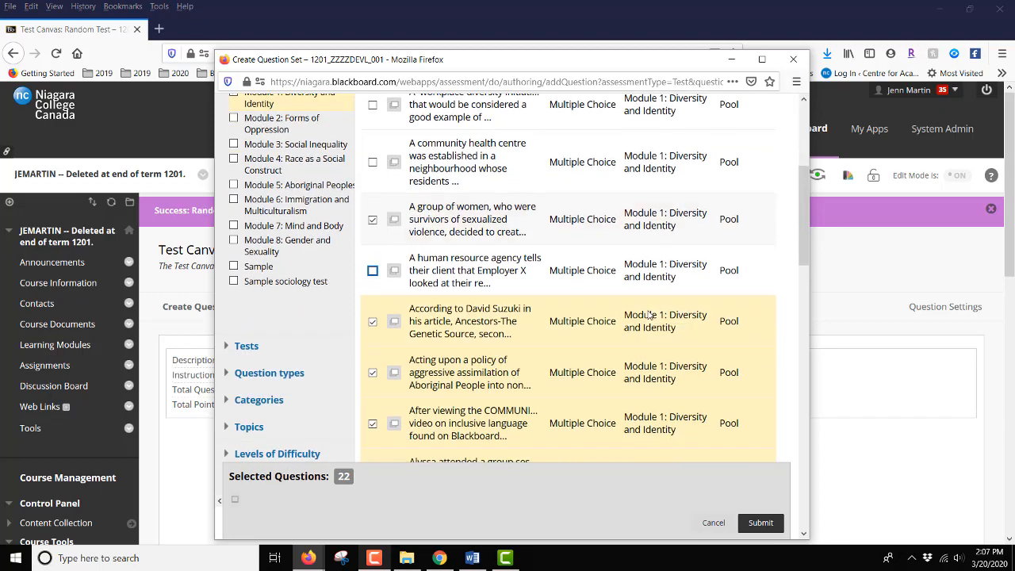
scroll(648, 315, "down", 1)
left_click_drag(648, 336, 740, 471)
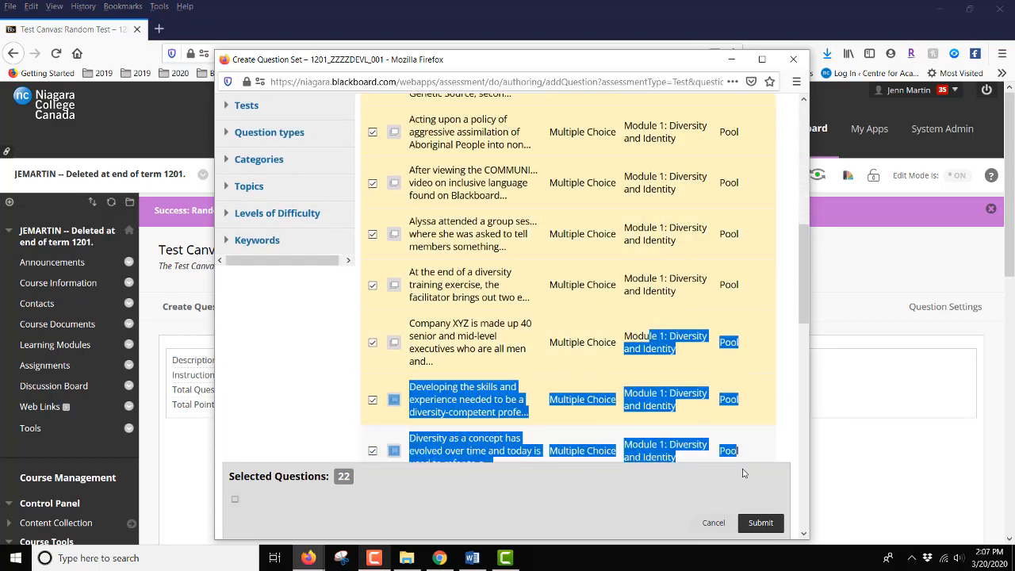
left_click(761, 523)
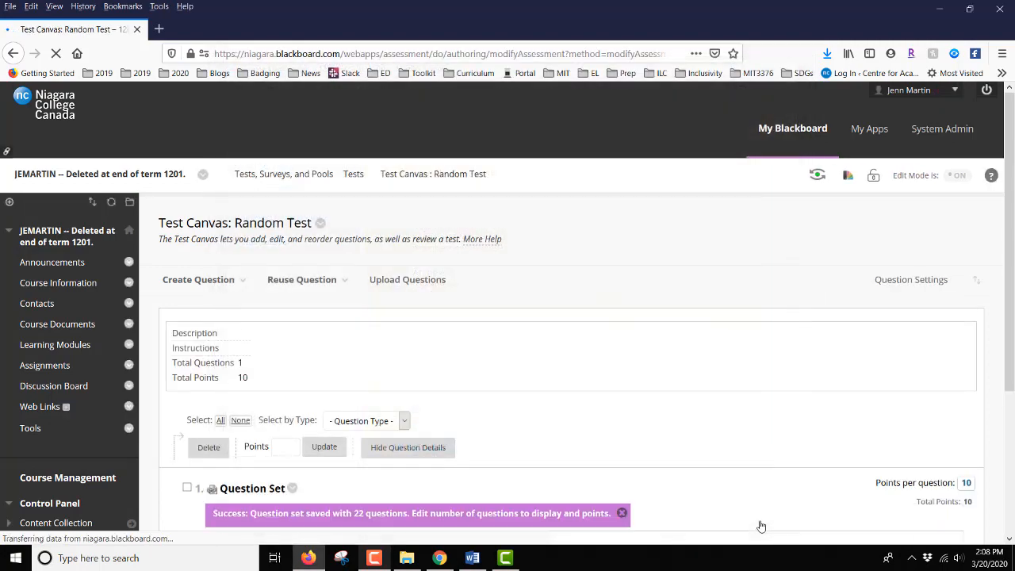
Set the question set's number of questions to display to 10.
scroll(802, 365, "down", 2)
scroll(802, 366, "down", 3)
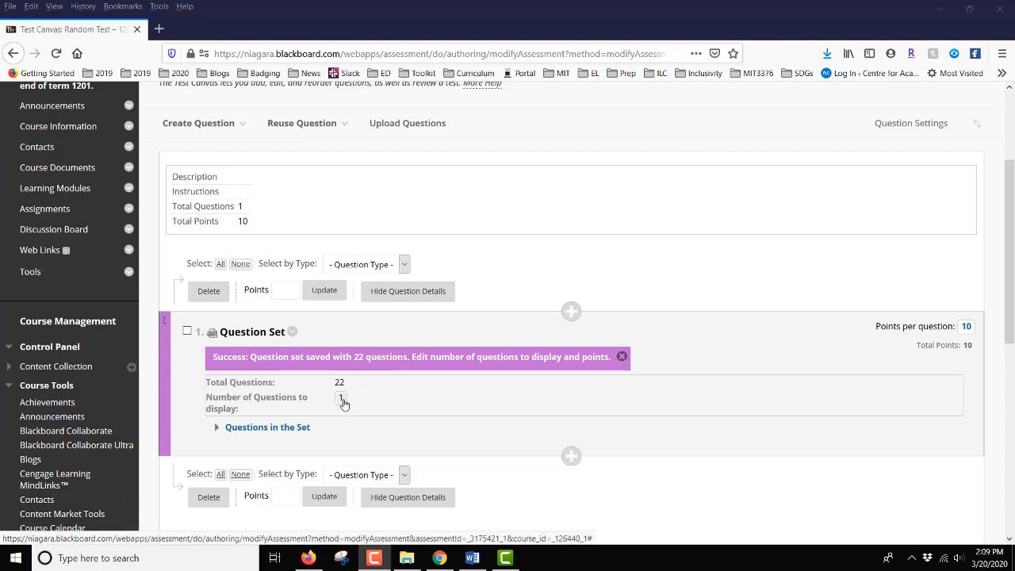
left_click(342, 401)
type("0")
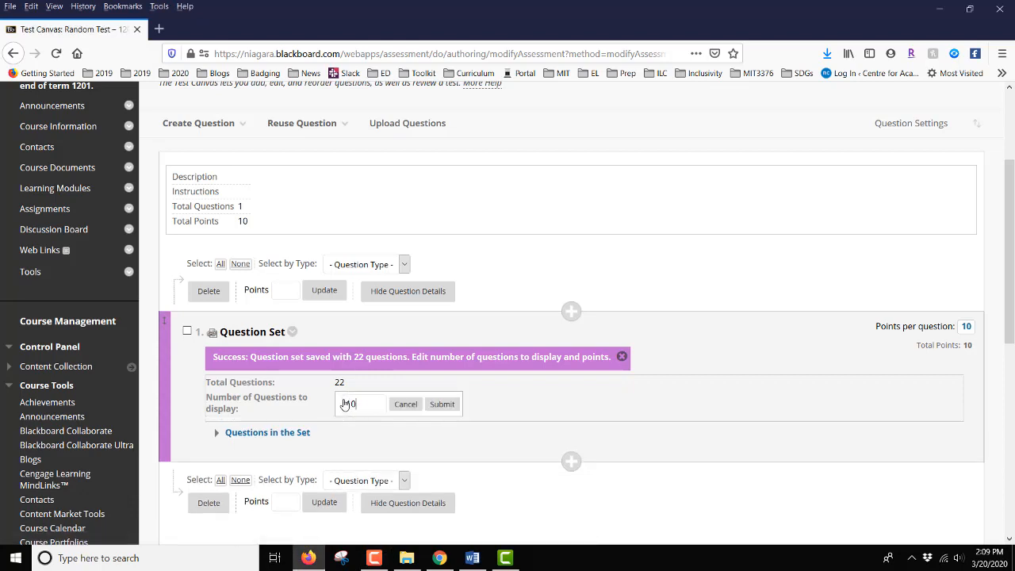
left_click(444, 405)
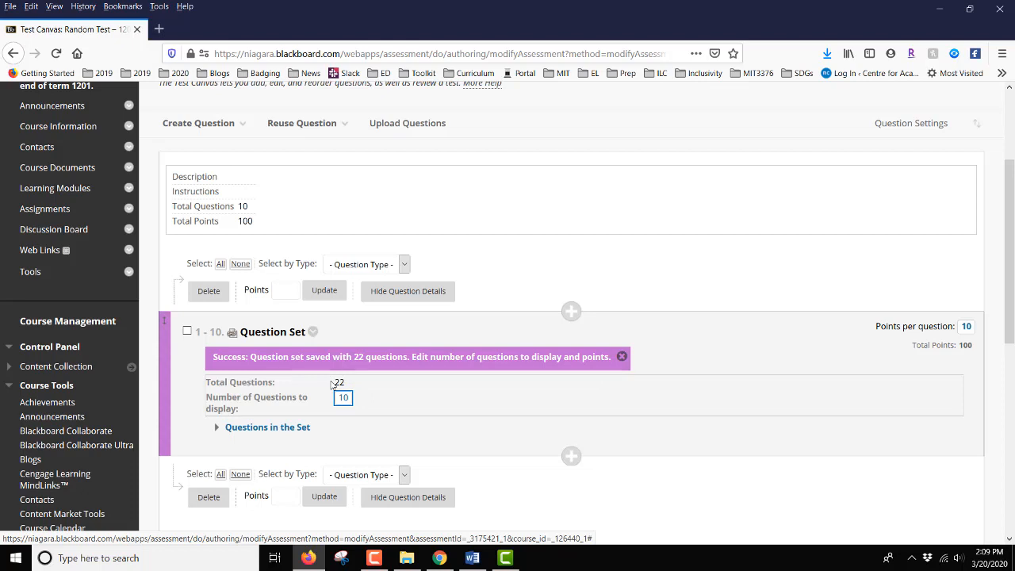
Set the question set's points per question to 1.
left_click(966, 327)
key("BackSpace")
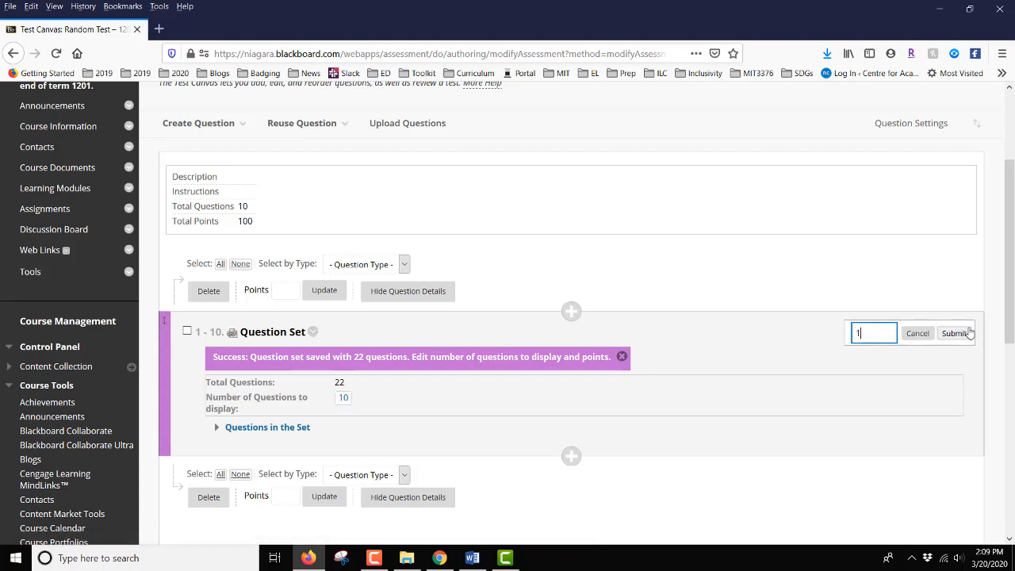
left_click(956, 338)
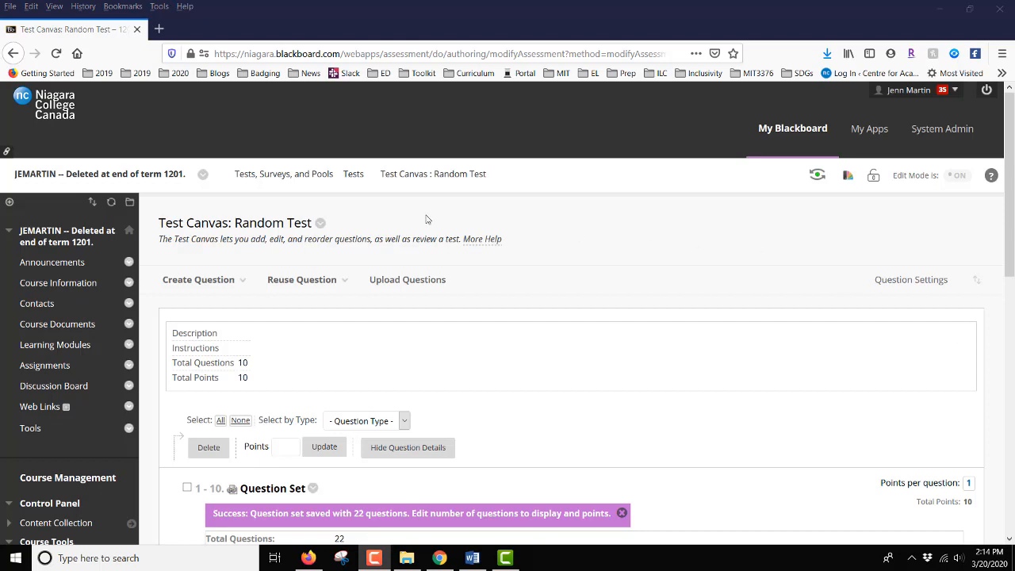
Start another question set for the test and list the questions from All Pools.
left_click(339, 283)
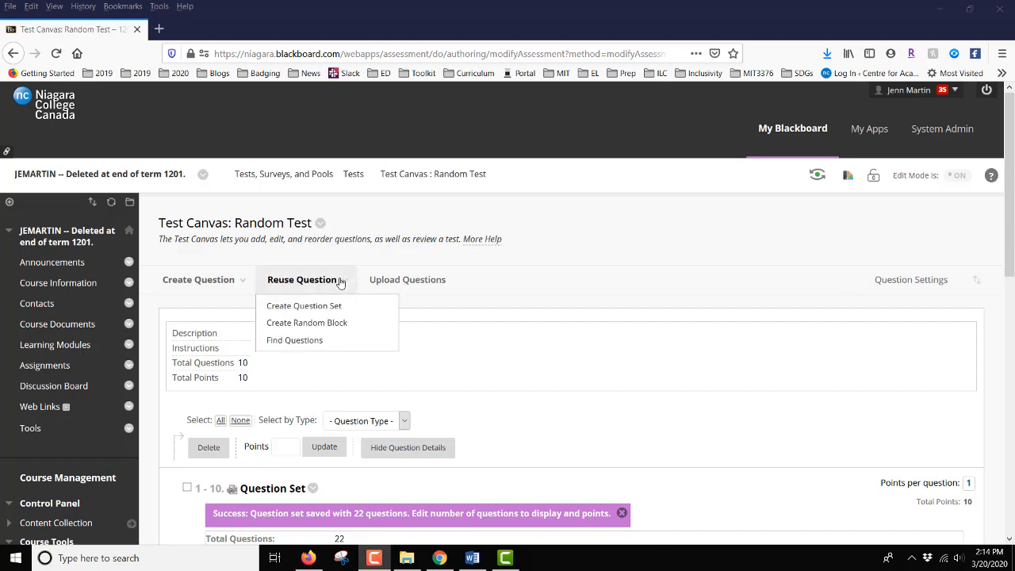
left_click(325, 309)
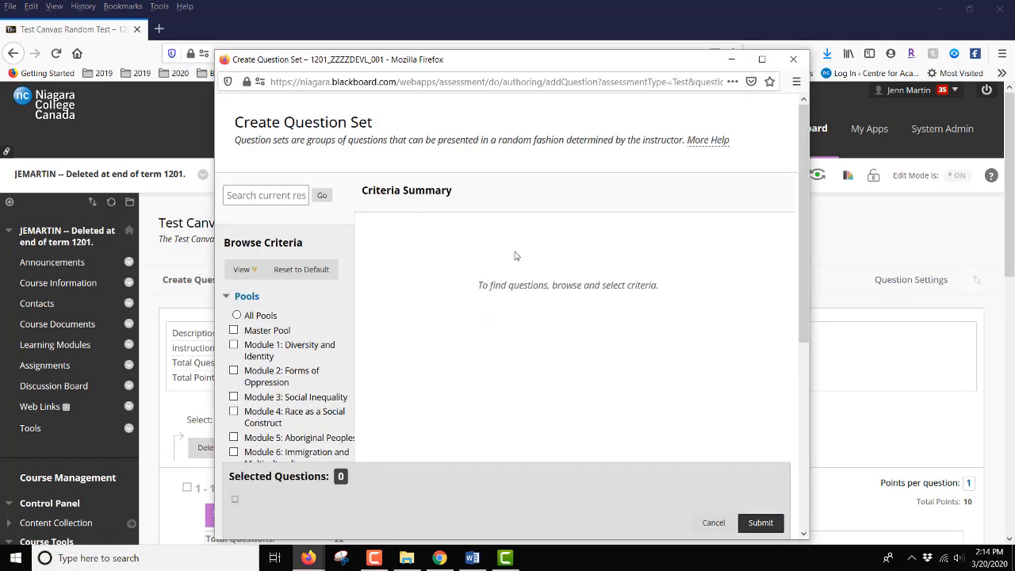
scroll(541, 261, "down", 1)
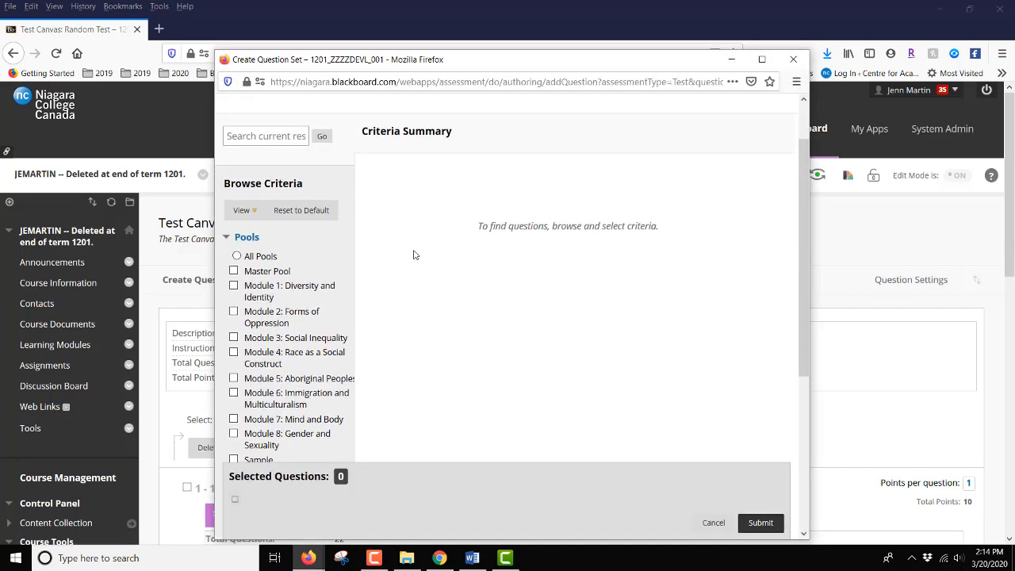
left_click(237, 256)
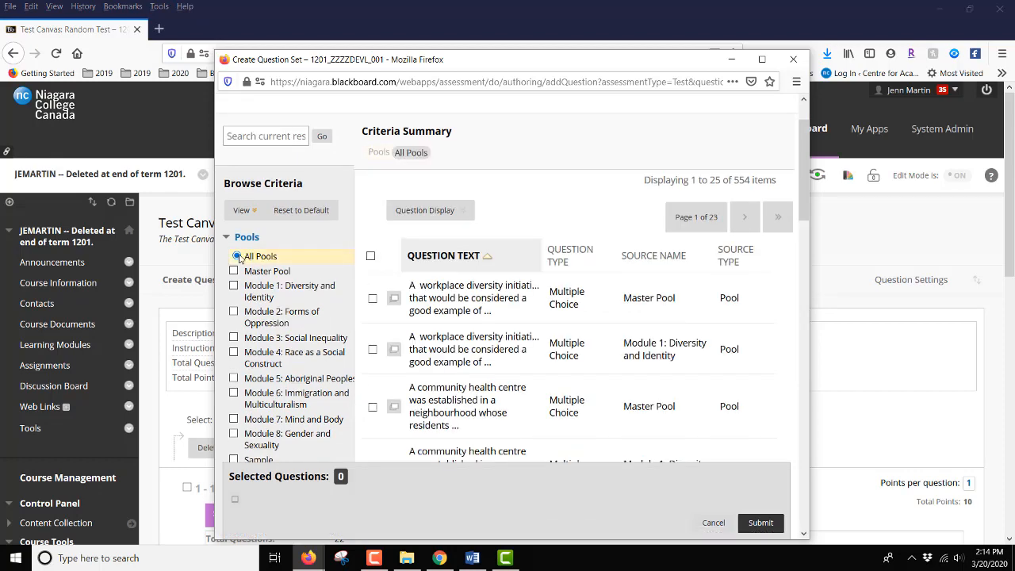
Include the questions from All Tests in the question set's browse criteria.
scroll(239, 260, "down", 4)
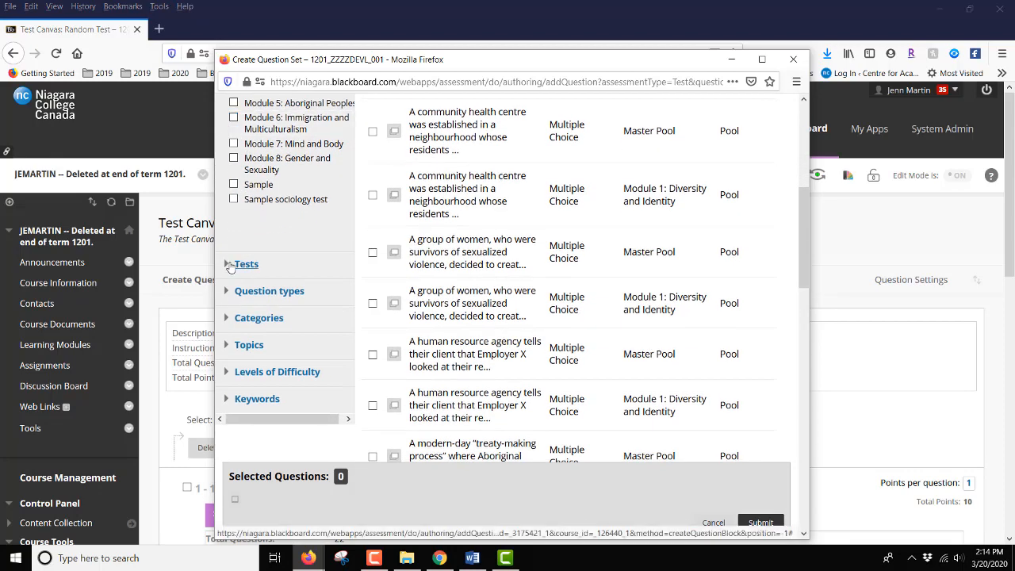
left_click(241, 263)
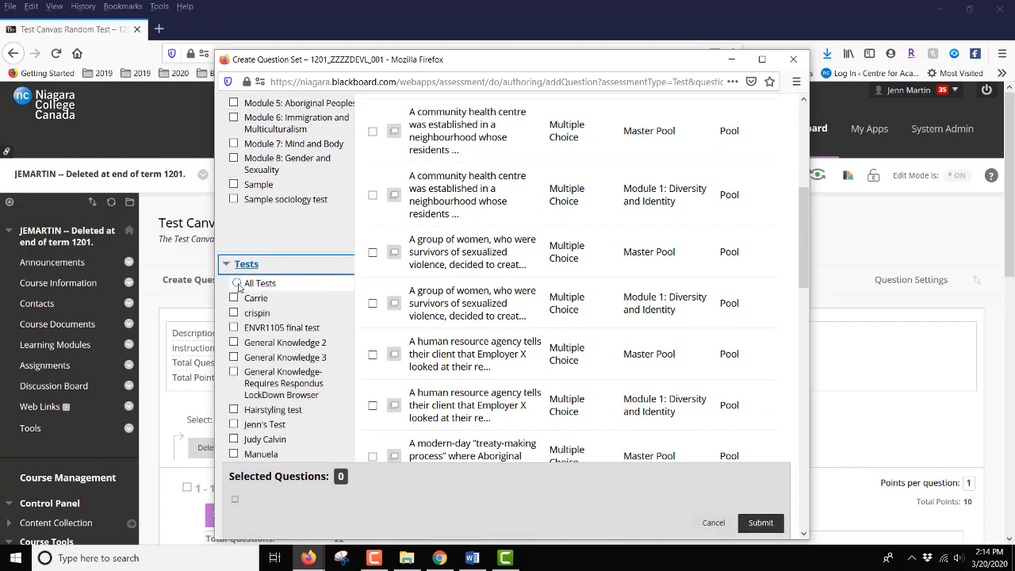
left_click(236, 284)
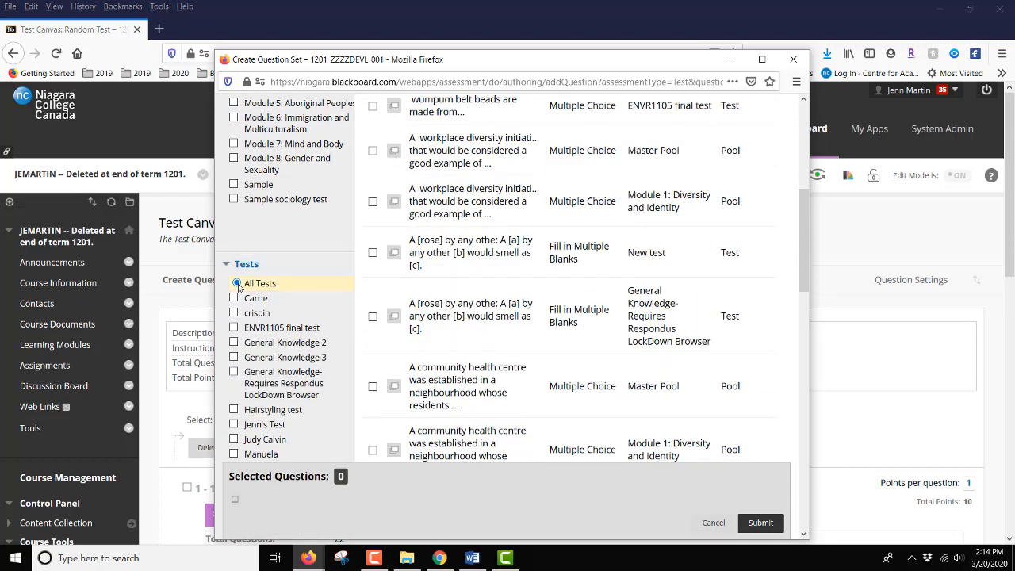
Filter the question set's candidate questions to the True/False question type.
scroll(280, 258, "down", 5)
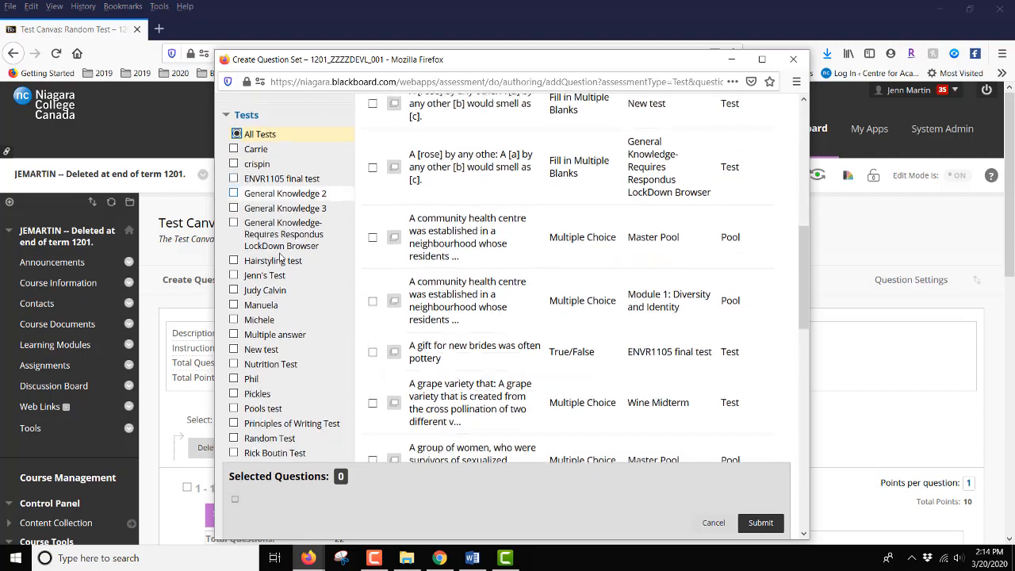
scroll(279, 258, "down", 4)
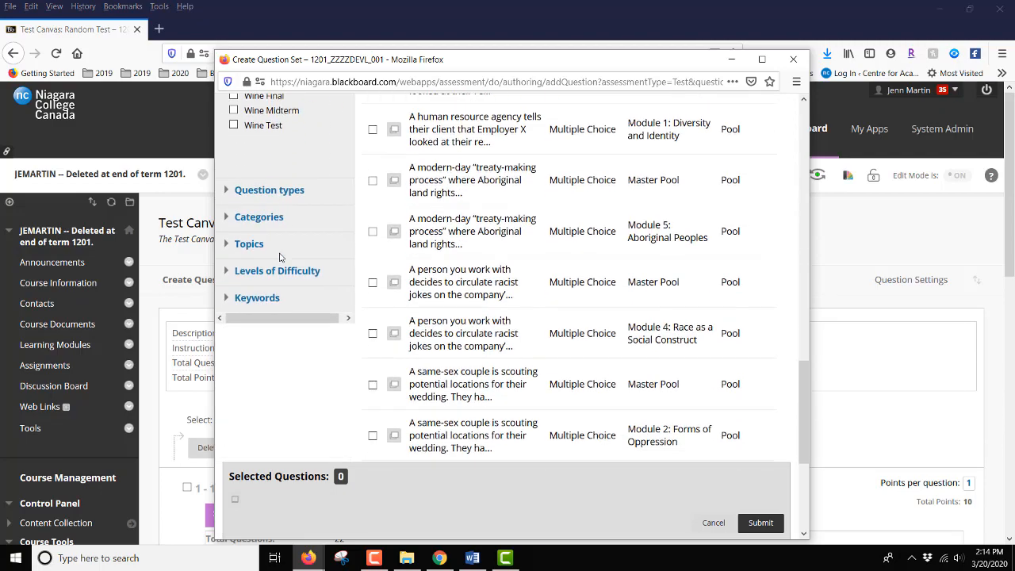
left_click(268, 189)
scroll(268, 195, "down", 1)
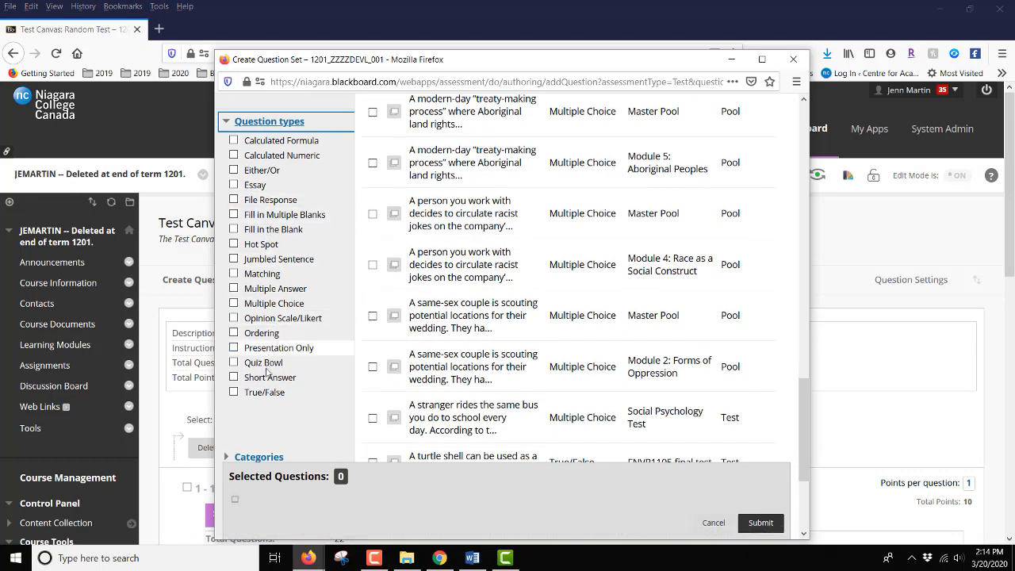
left_click(264, 394)
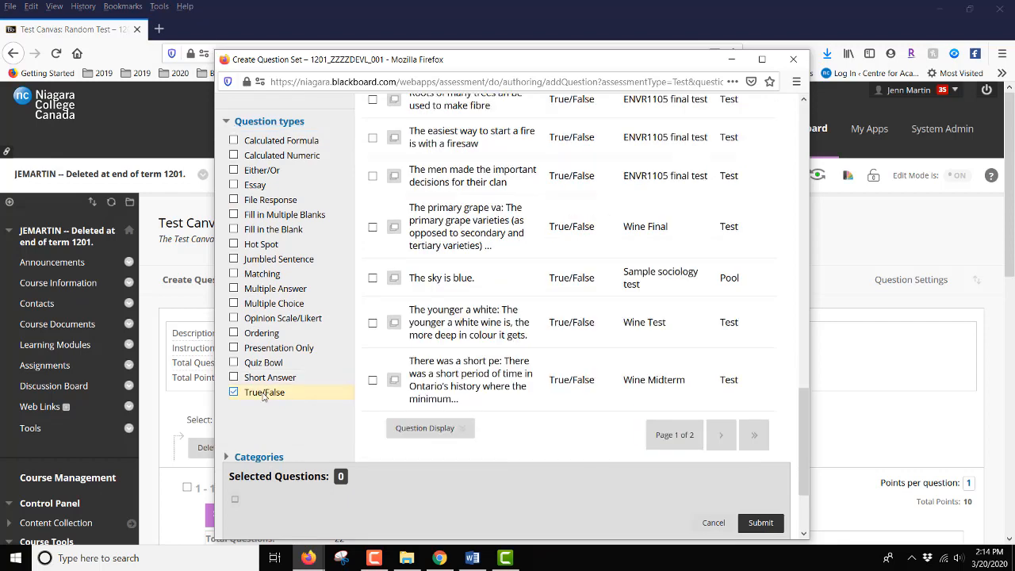
Select all True/False questions on the first results page and submit the question set.
scroll(576, 334, "up", 2)
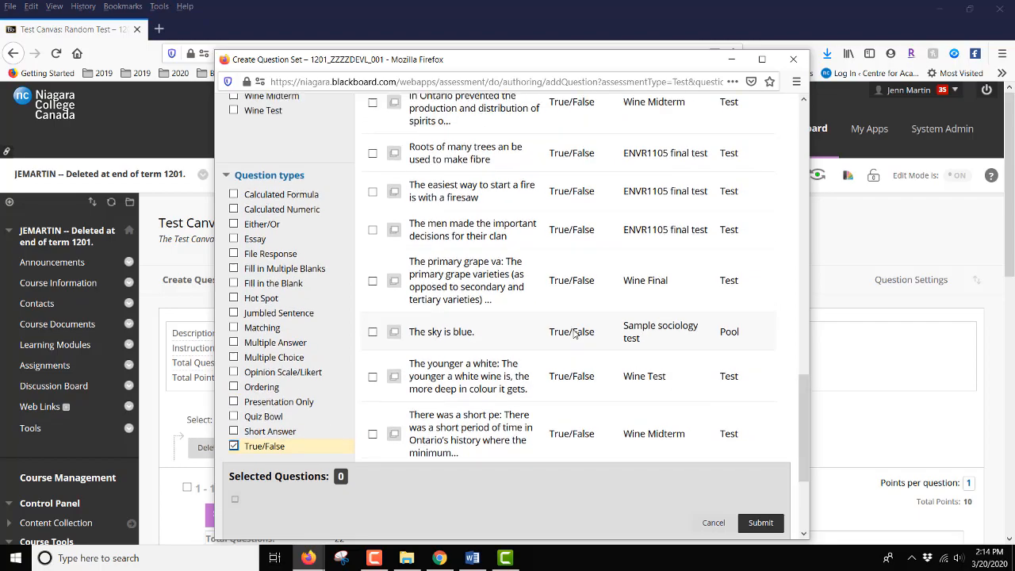
scroll(576, 334, "up", 10)
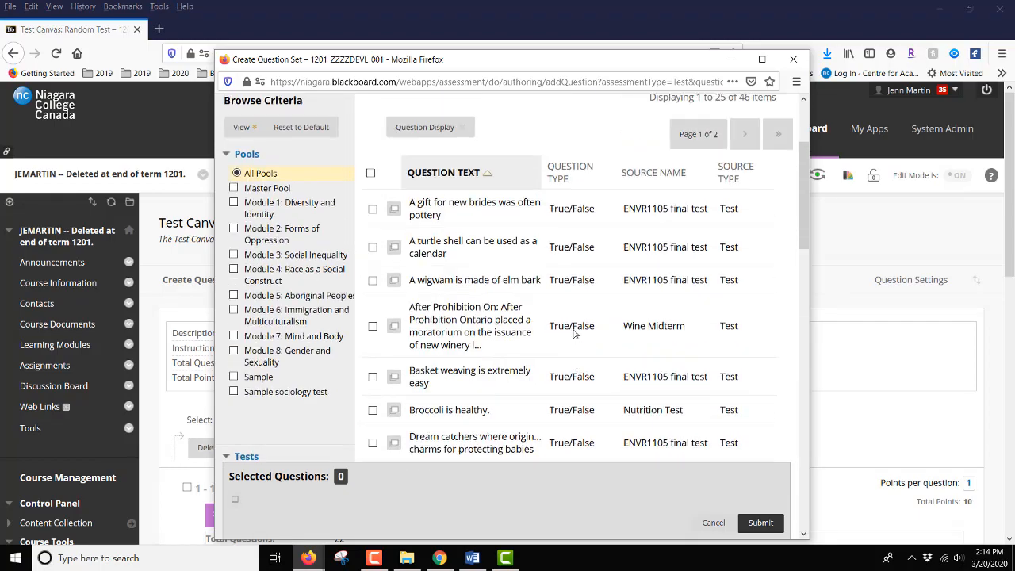
scroll(576, 334, "up", 3)
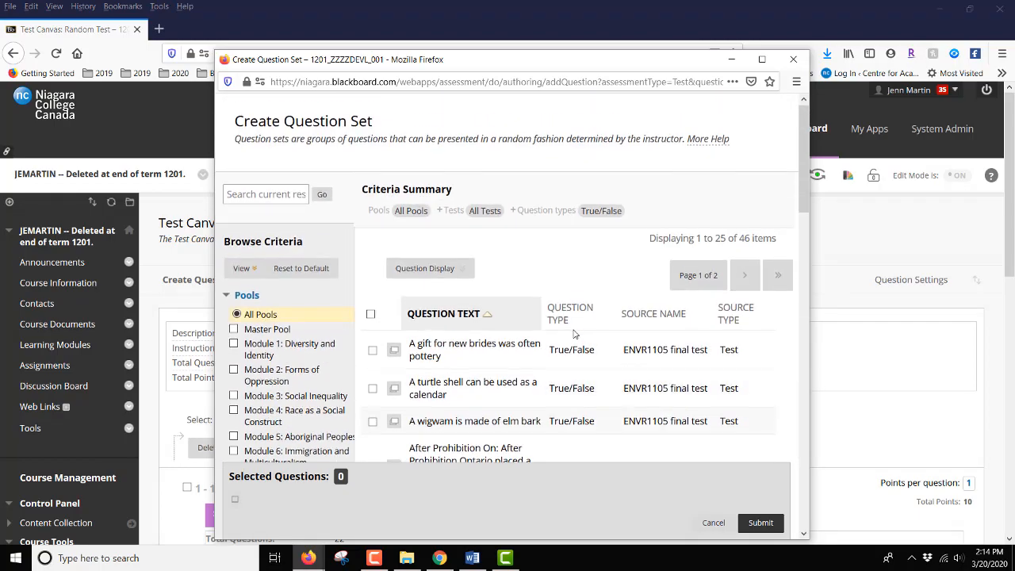
left_click(370, 315)
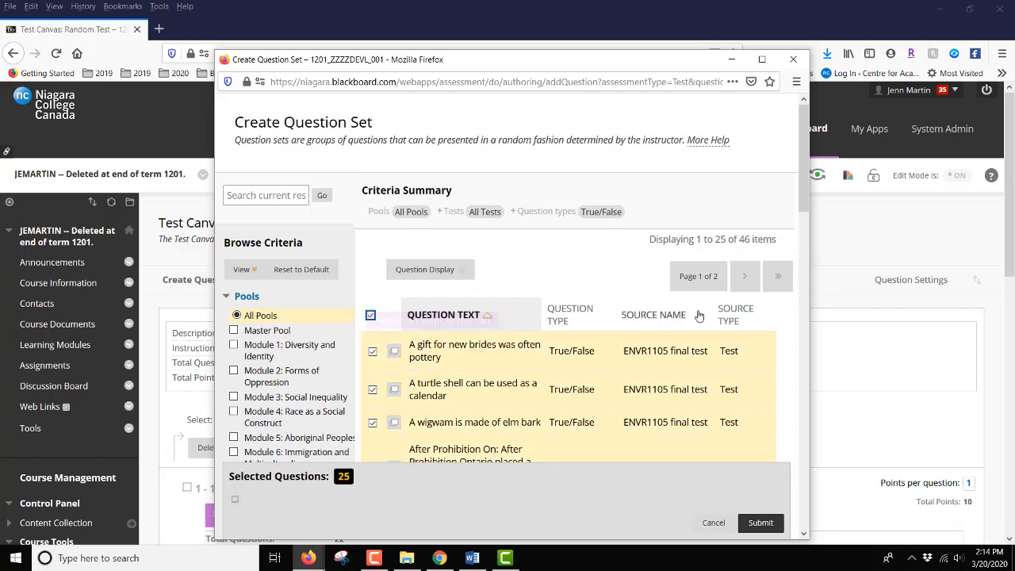
scroll(700, 333, "down", 1)
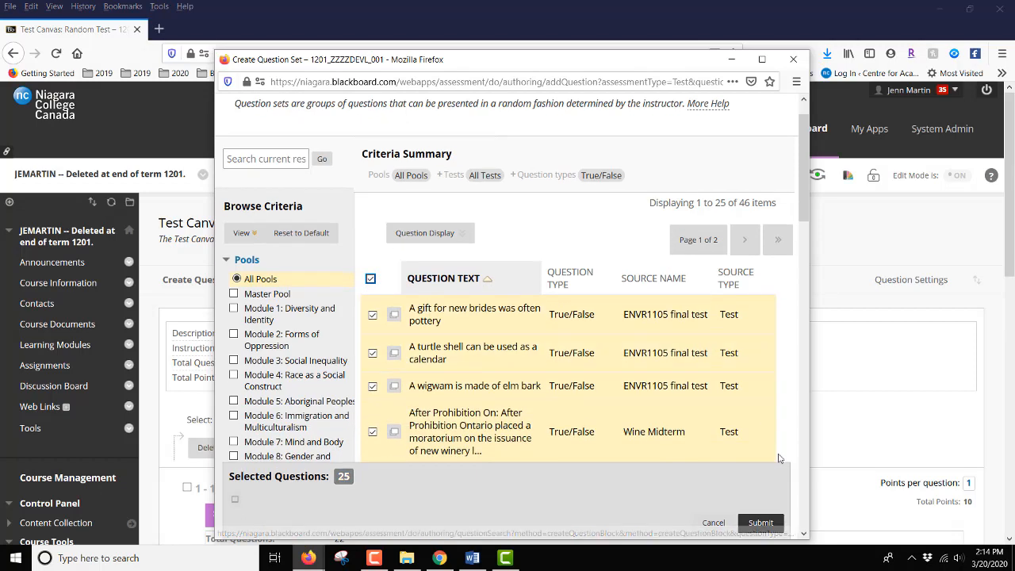
left_click(760, 523)
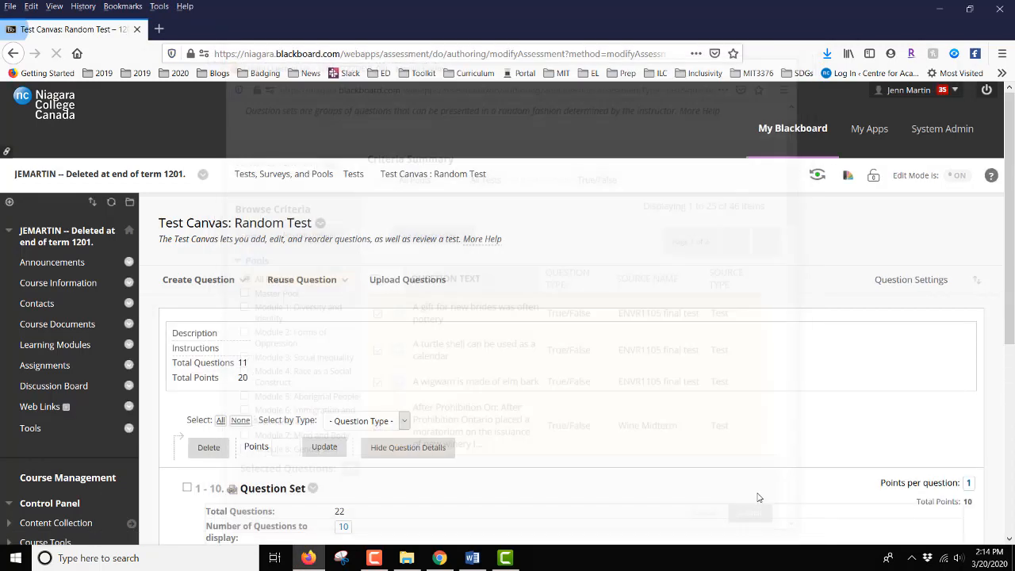
Set the True/False question set's number of questions to display to 10.
scroll(788, 335, "down", 5)
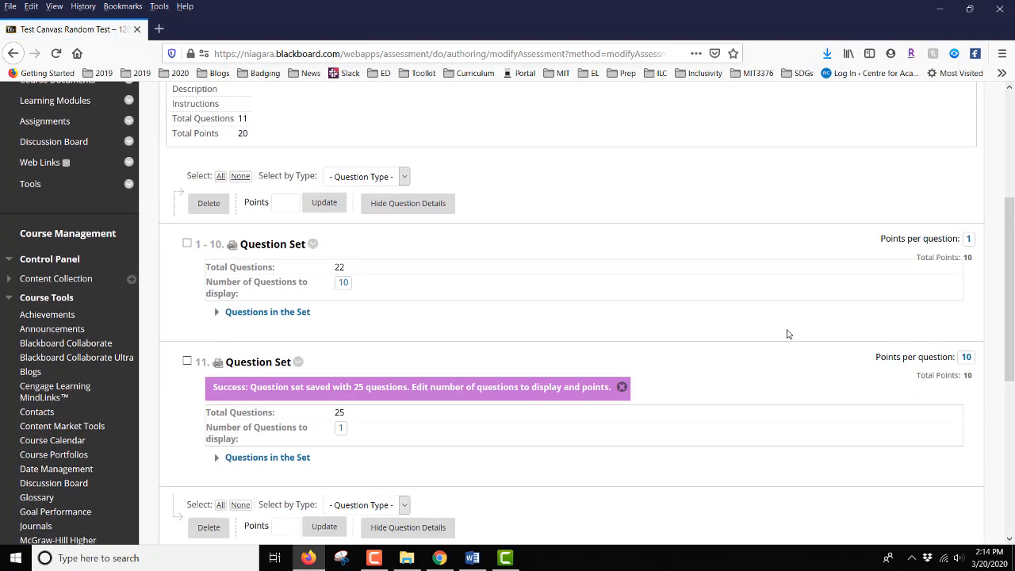
scroll(788, 333, "down", 3)
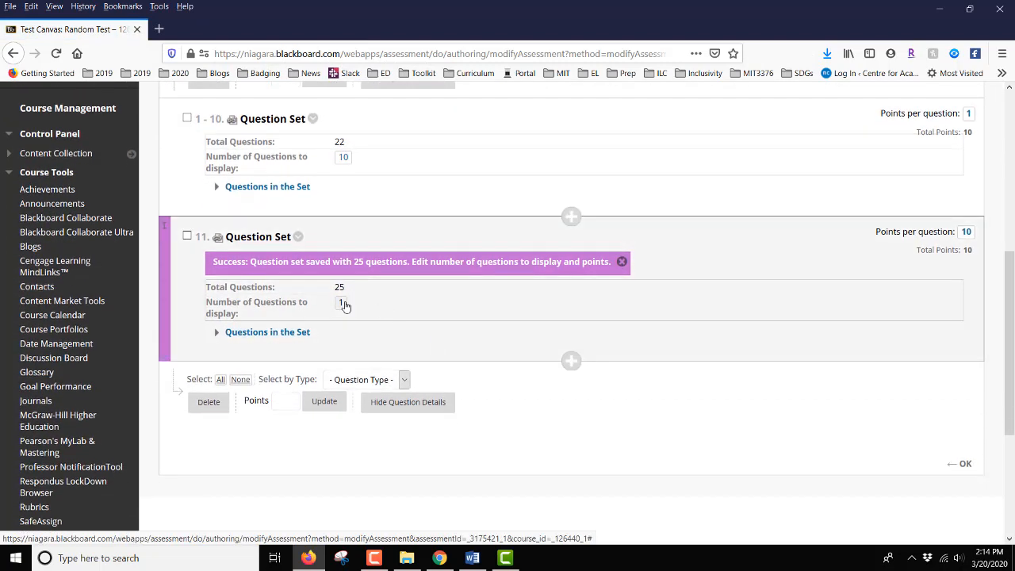
left_click(344, 303)
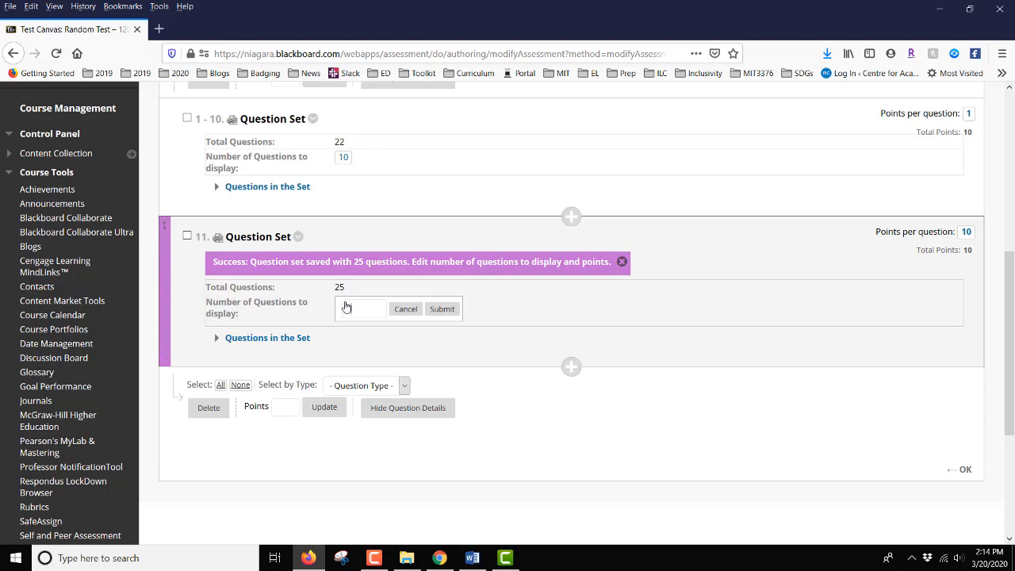
type("10")
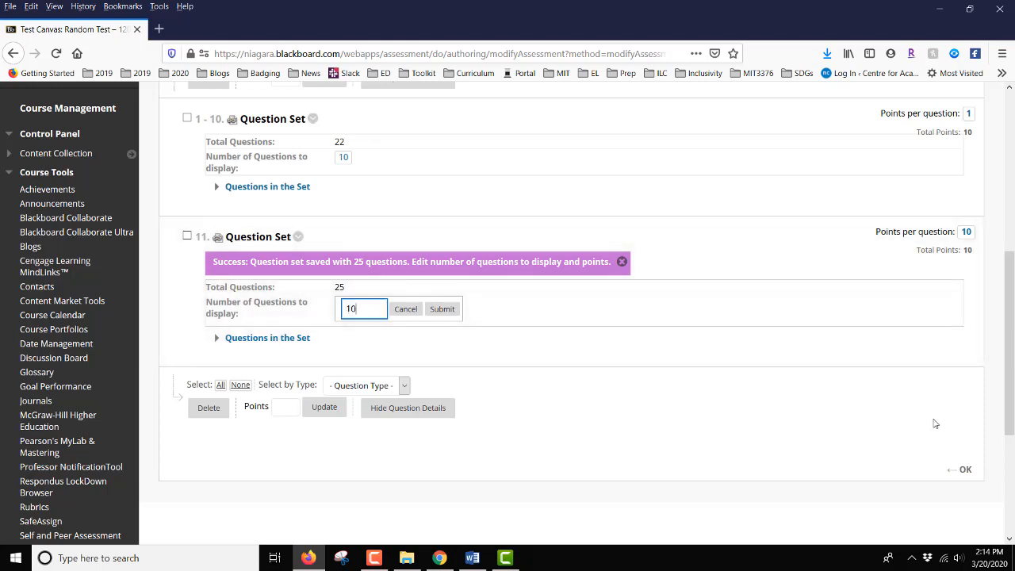
left_click(441, 309)
Start a third question set for the test and list the questions from All Pools.
scroll(517, 346, "up", 3)
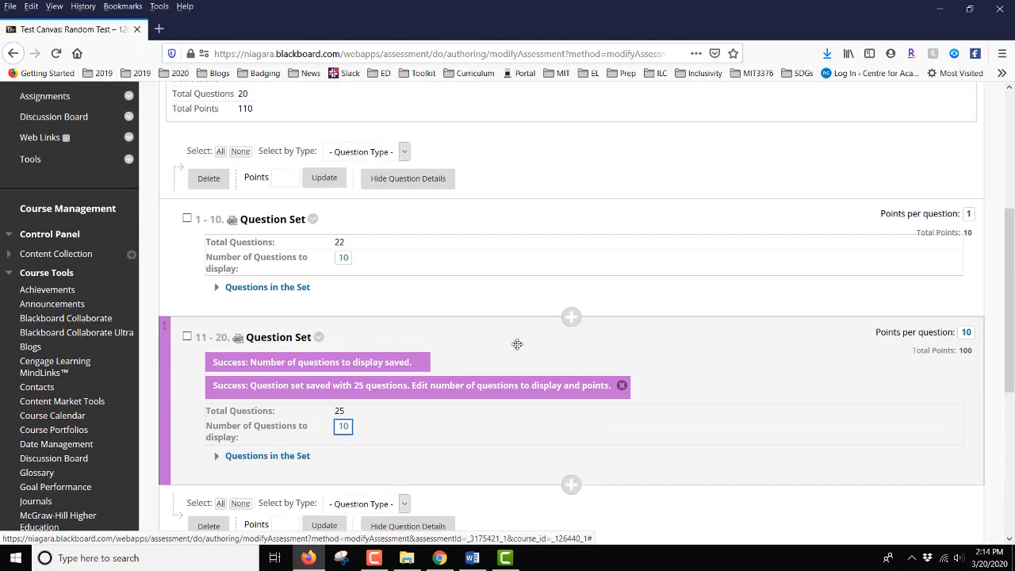
scroll(517, 344, "up", 5)
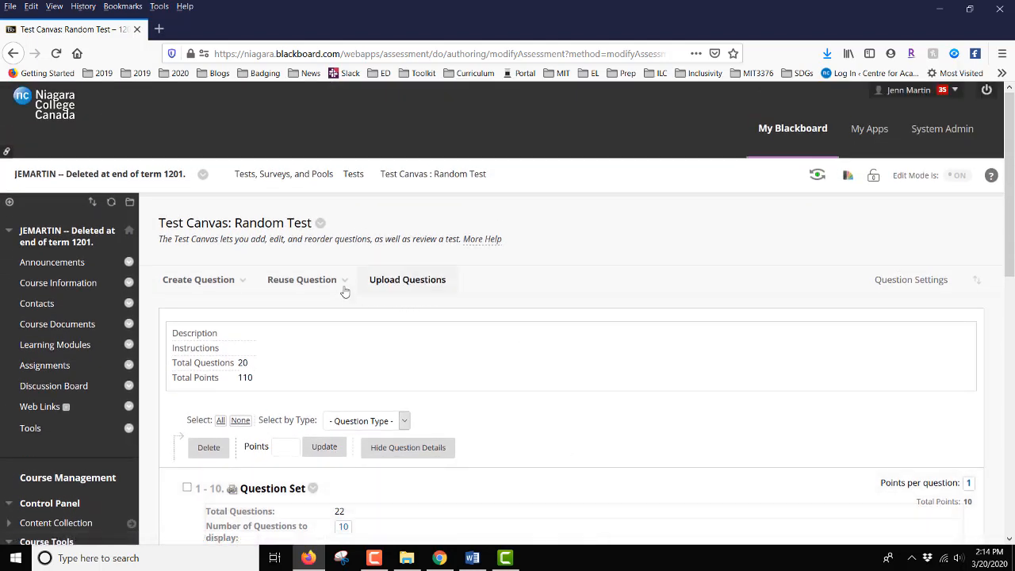
left_click(344, 291)
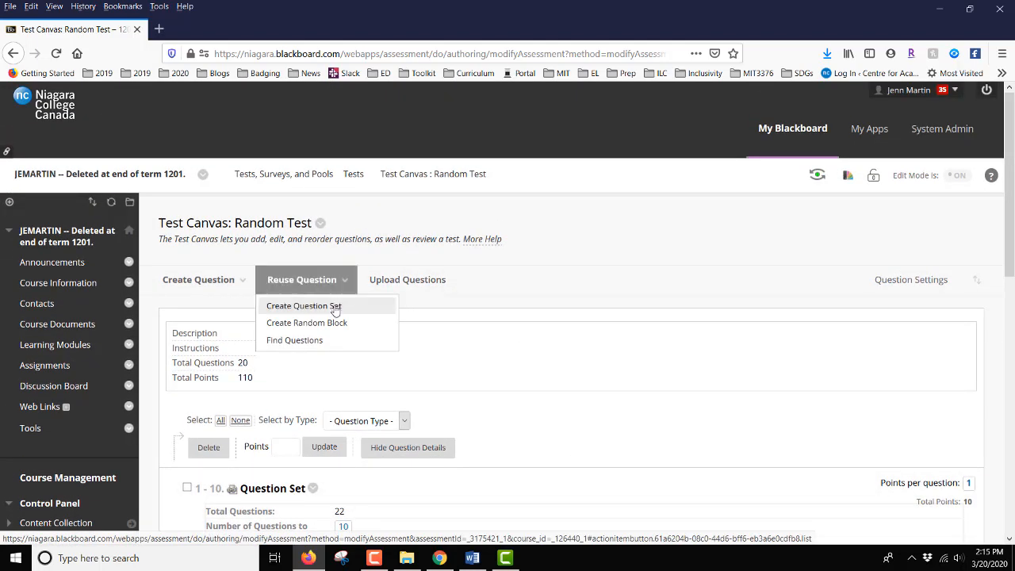
left_click(335, 306)
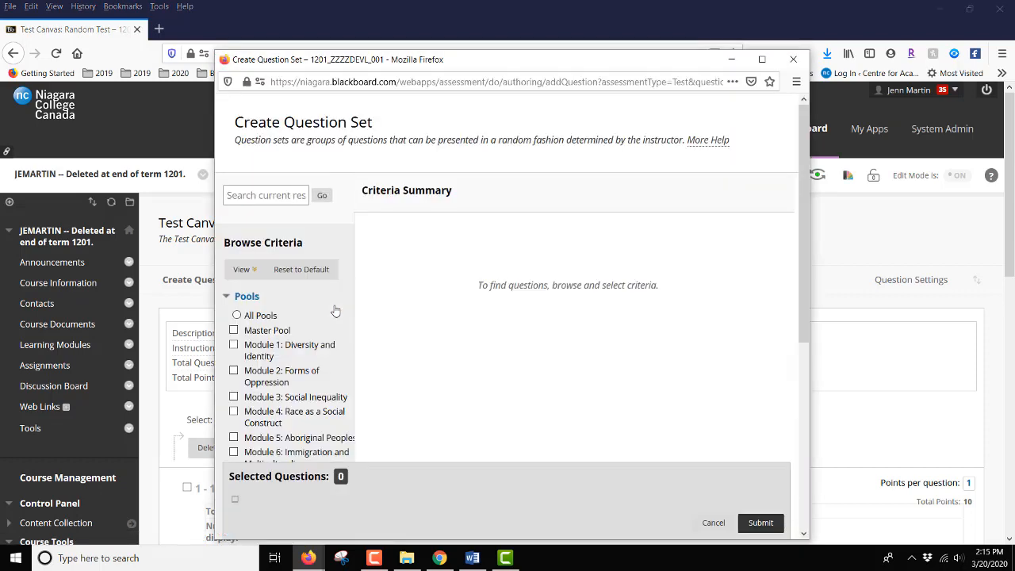
scroll(335, 311, "down", 2)
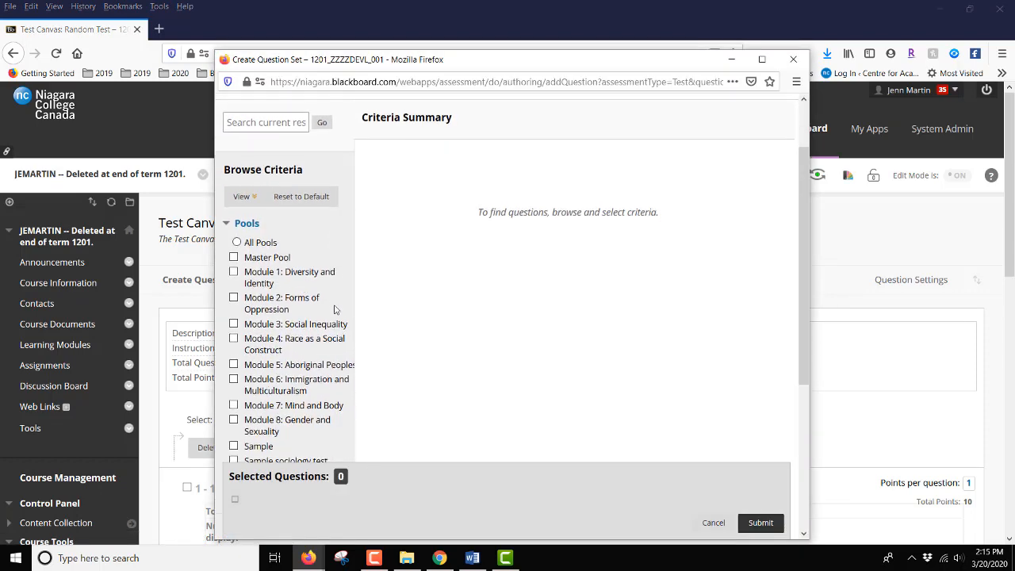
left_click(237, 241)
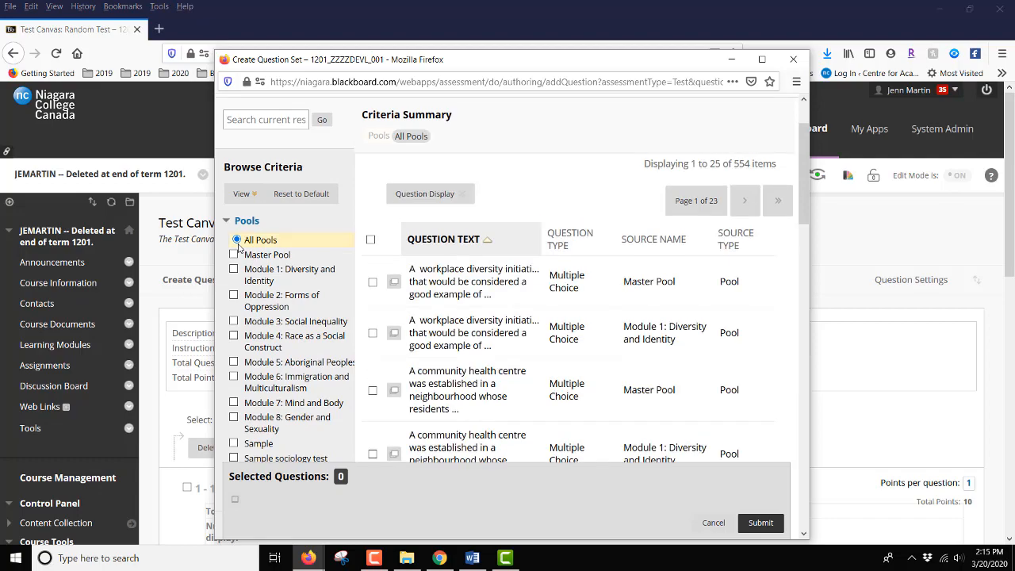
Add All Tests as a question source for the third question set.
scroll(238, 248, "down", 5)
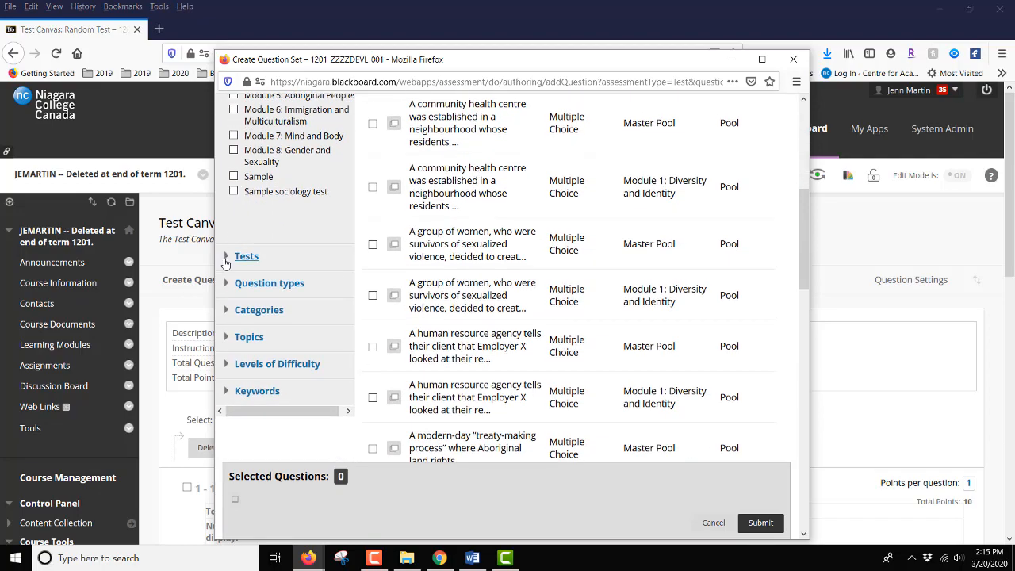
left_click(244, 257)
left_click(236, 275)
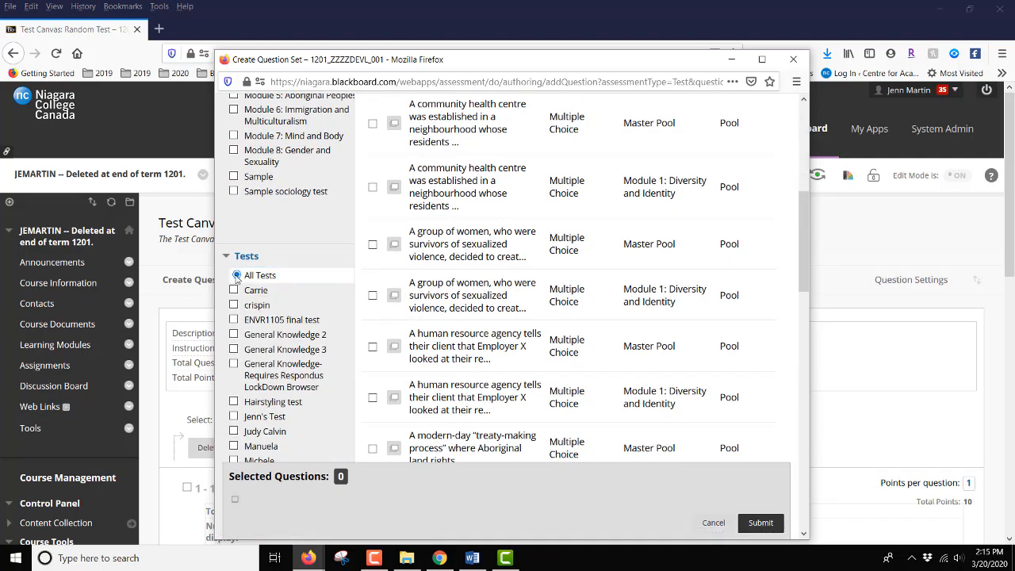
Filter the third question set's candidate questions to the Multiple Choice question type.
scroll(237, 277, "down", 10)
scroll(234, 278, "down", 4)
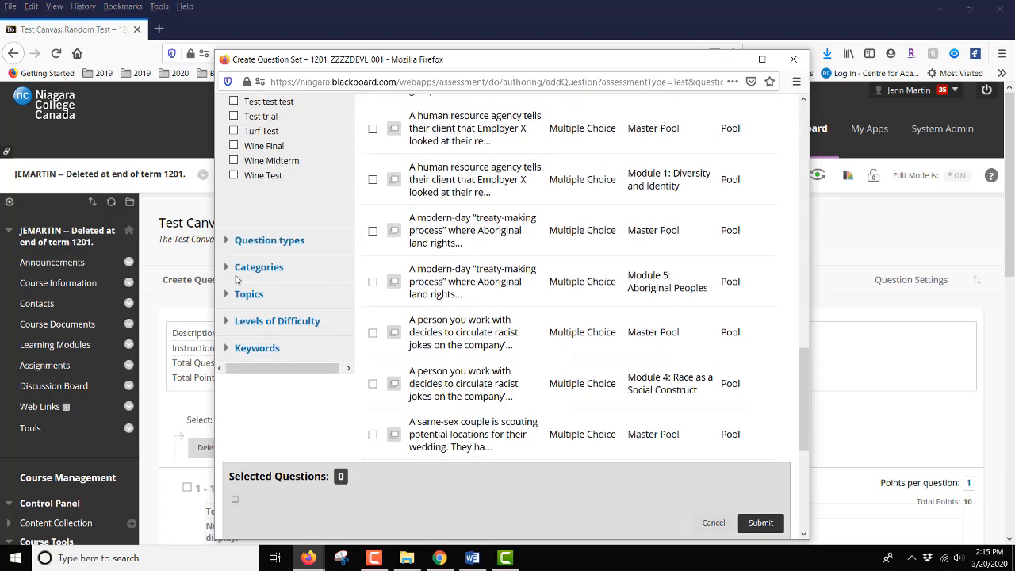
left_click(254, 235)
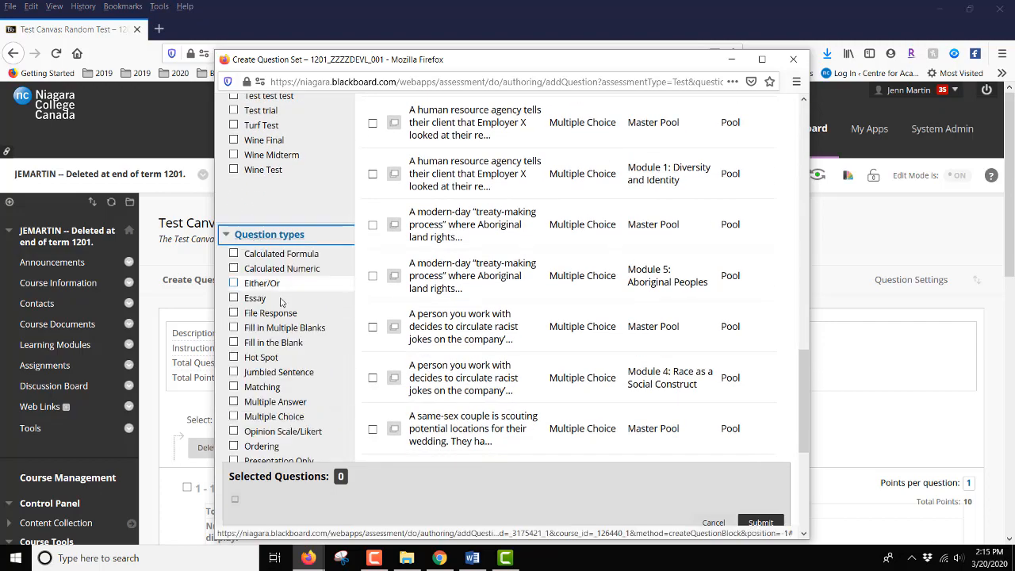
scroll(279, 341, "down", 2)
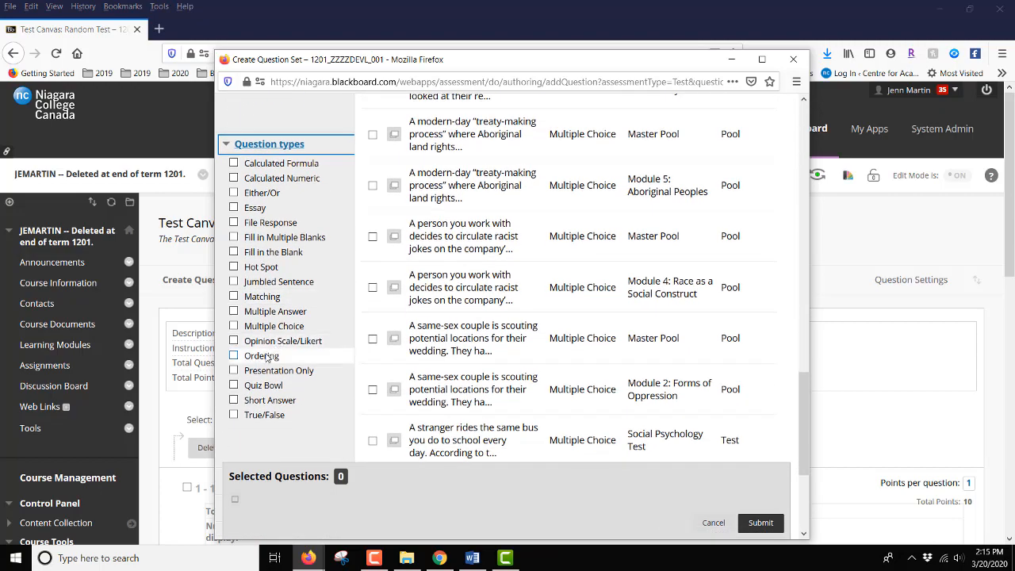
left_click(263, 330)
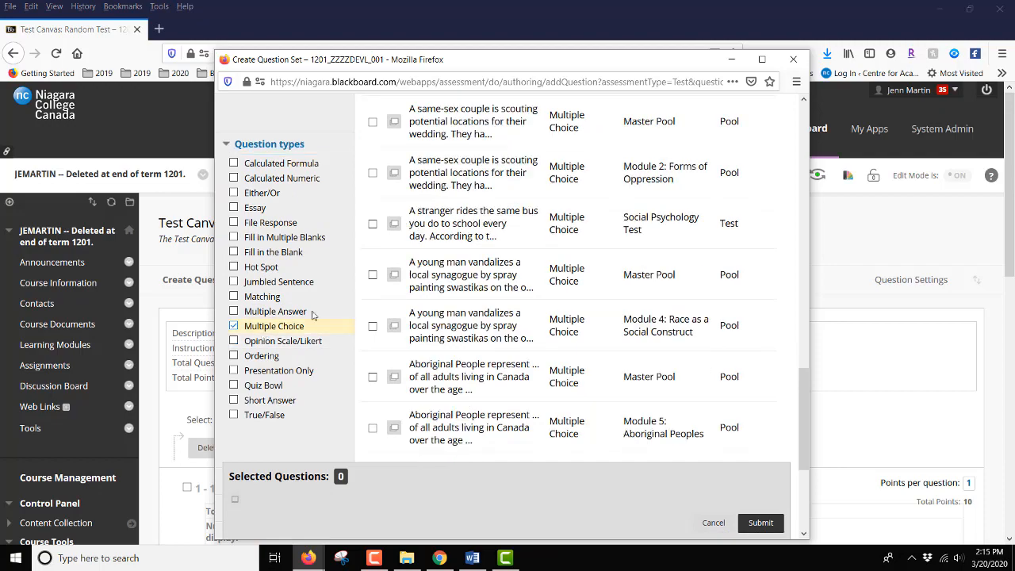
Select all Multiple Choice questions on the first results page and submit the question set.
scroll(478, 310, "up", 8)
scroll(478, 309, "up", 5)
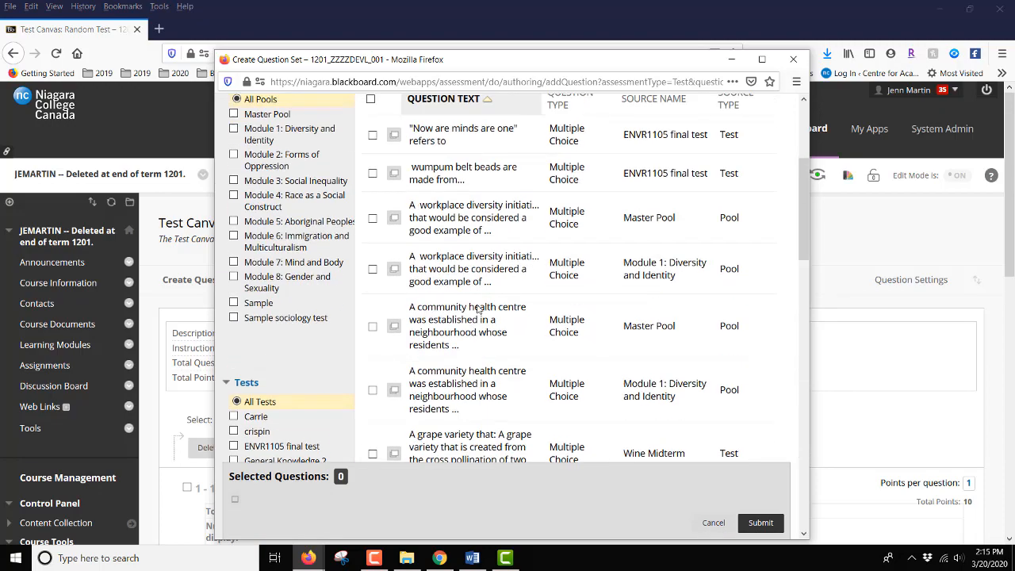
left_click(370, 315)
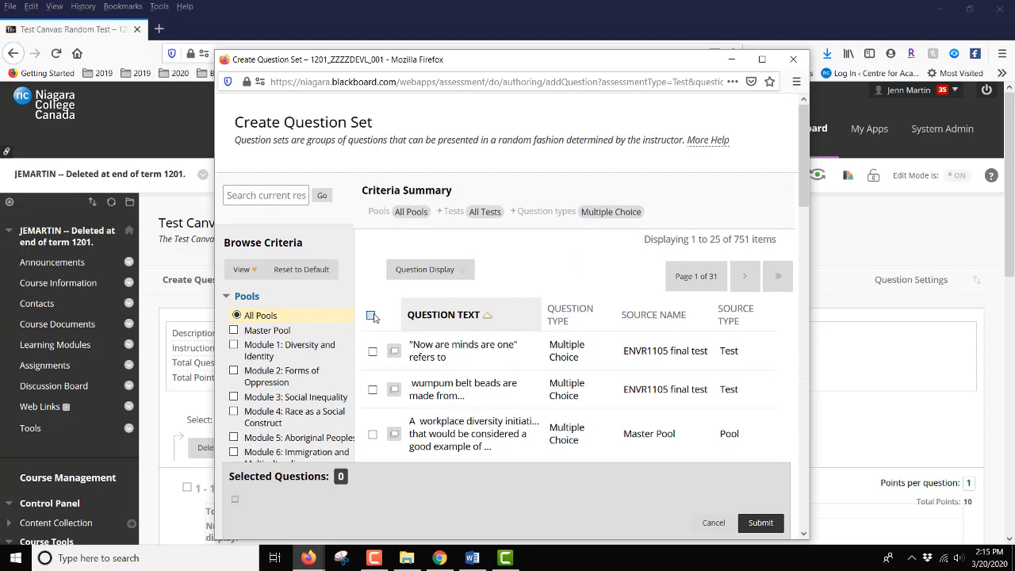
left_click(761, 523)
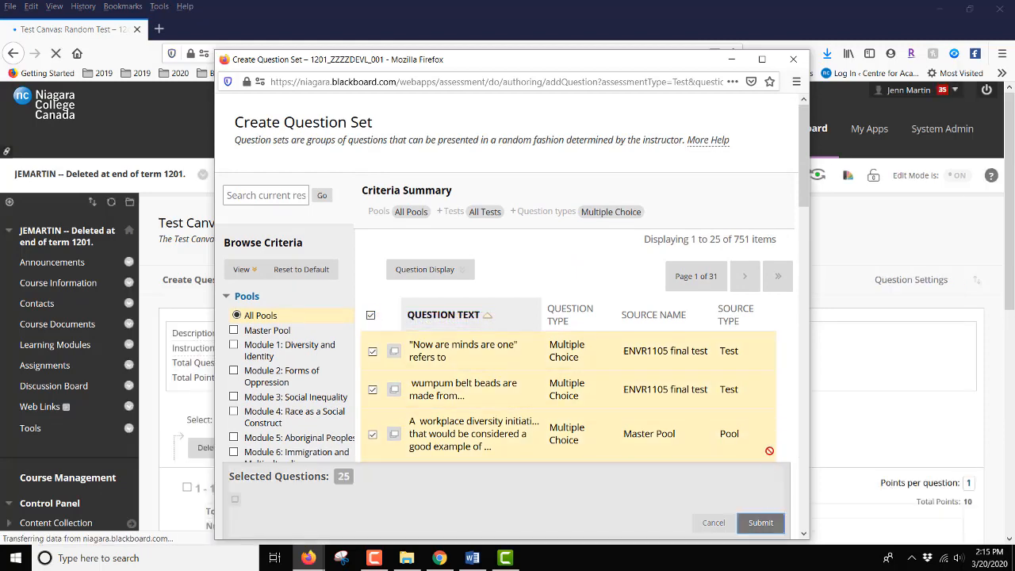
Set the Multiple Choice question set's number of questions to display to 10.
scroll(849, 357, "down", 5)
scroll(851, 357, "down", 1)
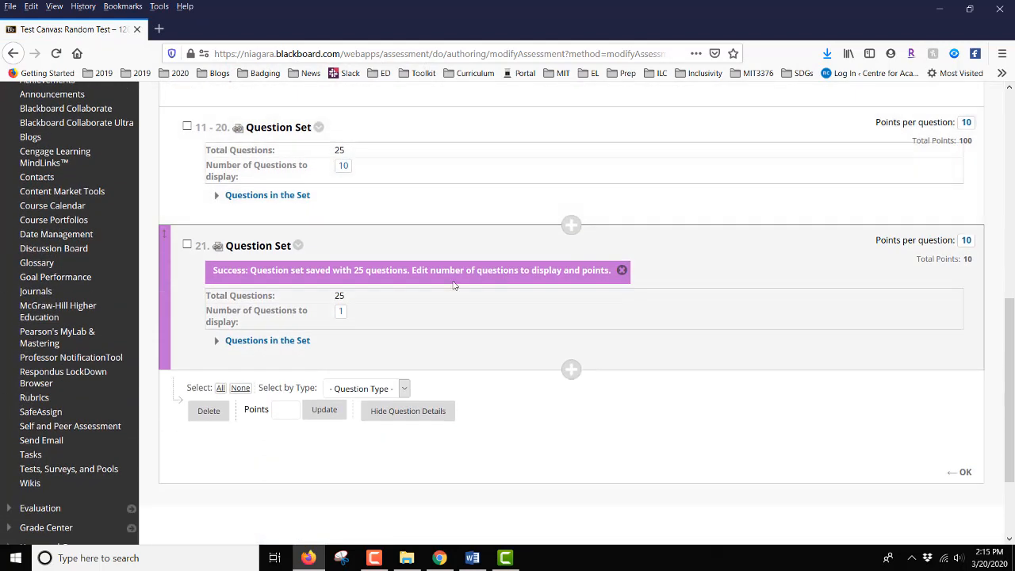
left_click(344, 314)
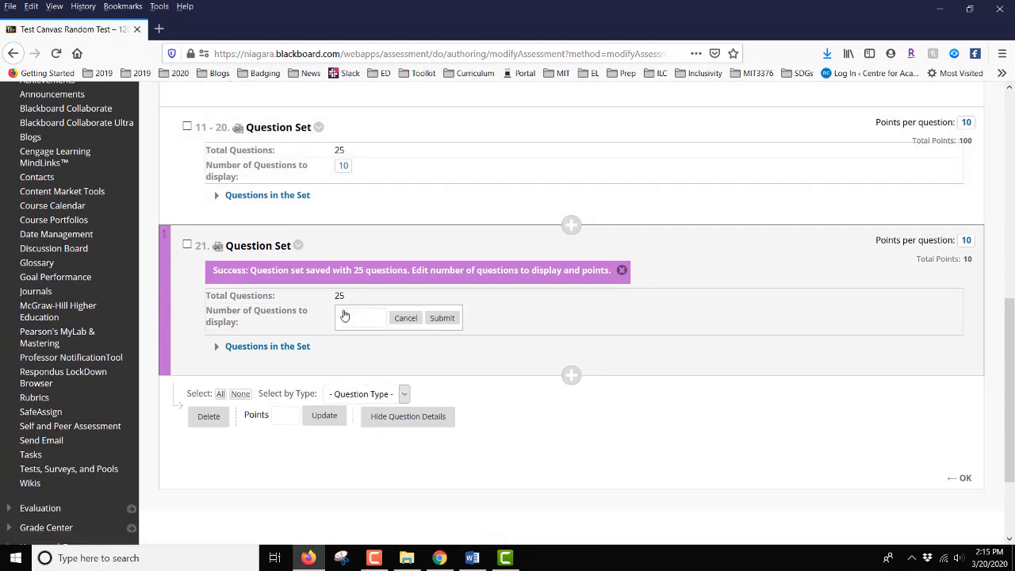
type("0")
left_click(442, 318)
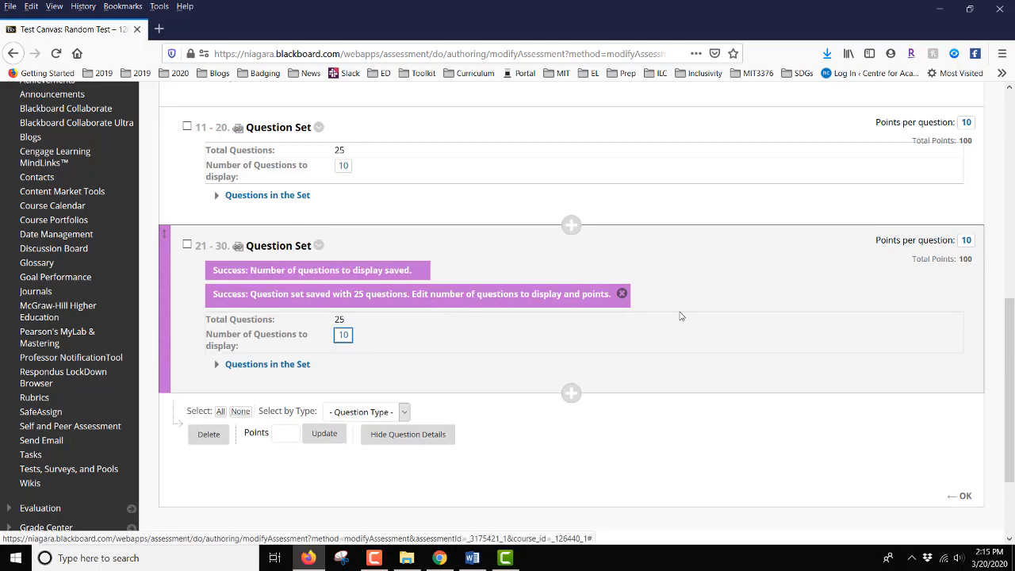
scroll(680, 315, "up", 3)
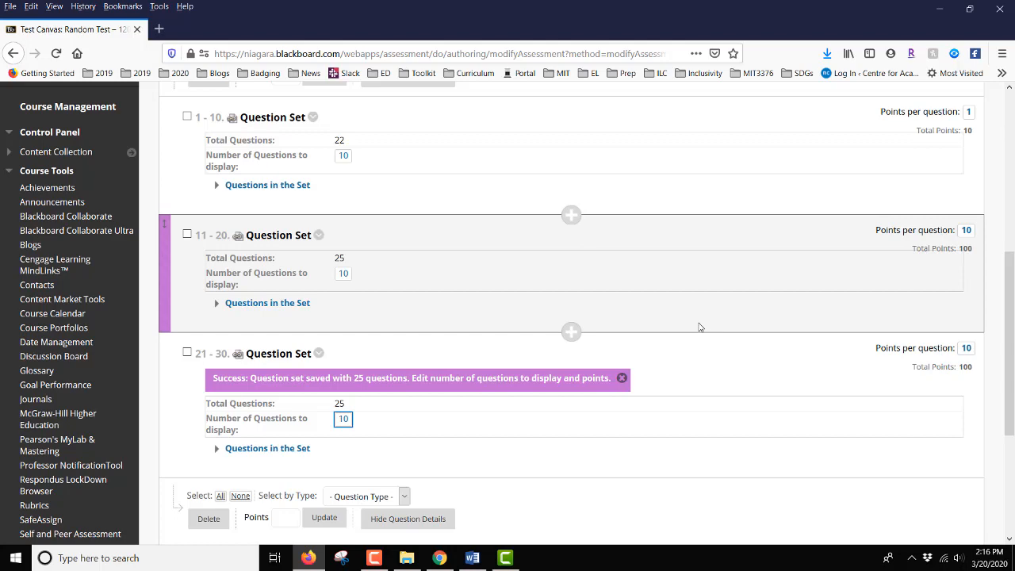
scroll(698, 327, "down", 5)
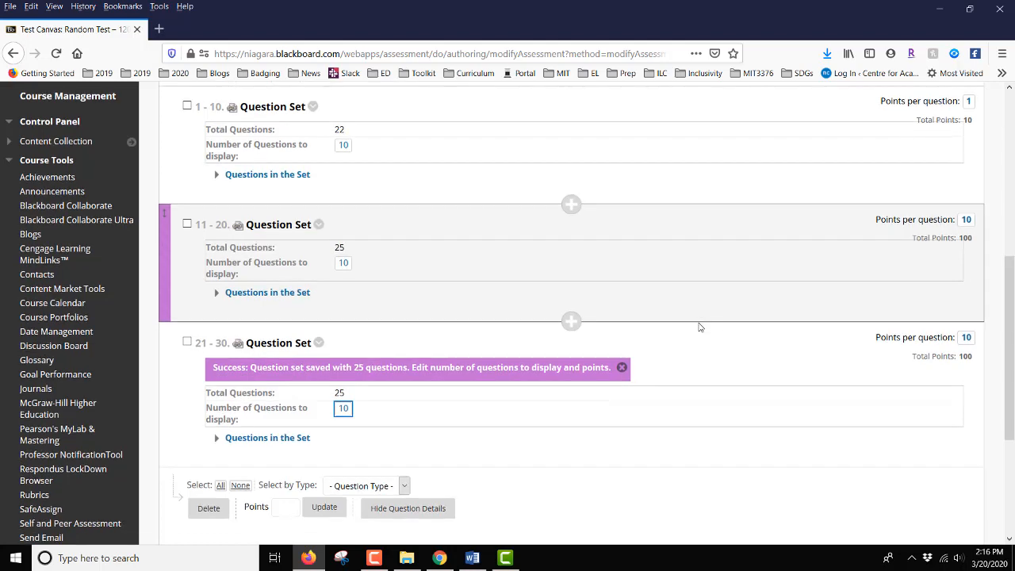